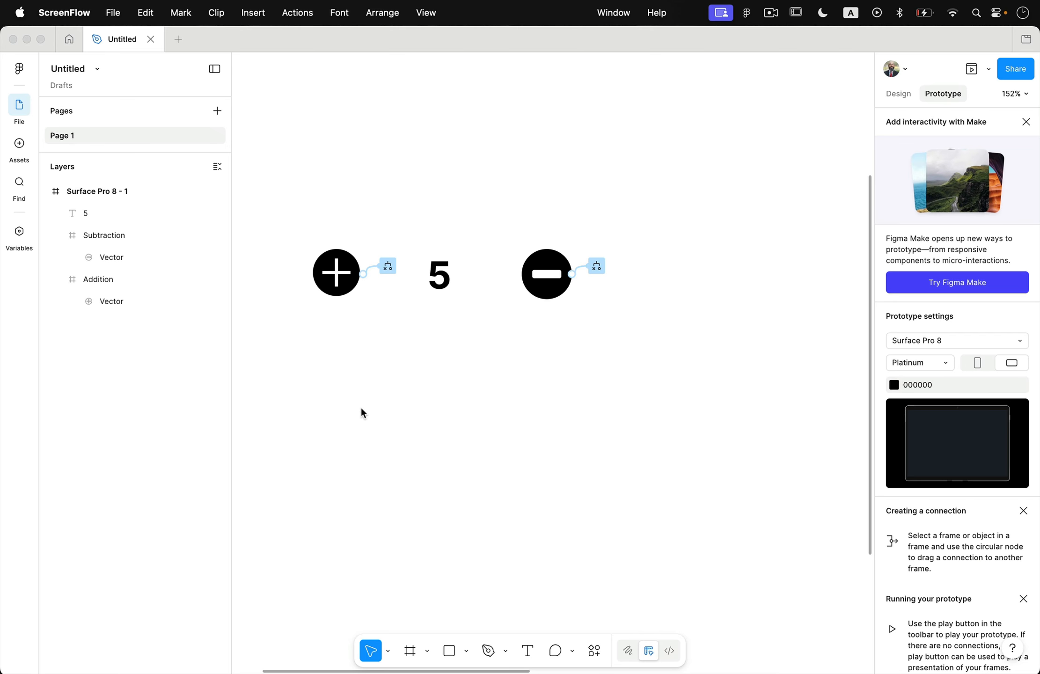
Duplicate the plus button, the number 5 and the minus button together as a second row directly below the original
click(328, 228)
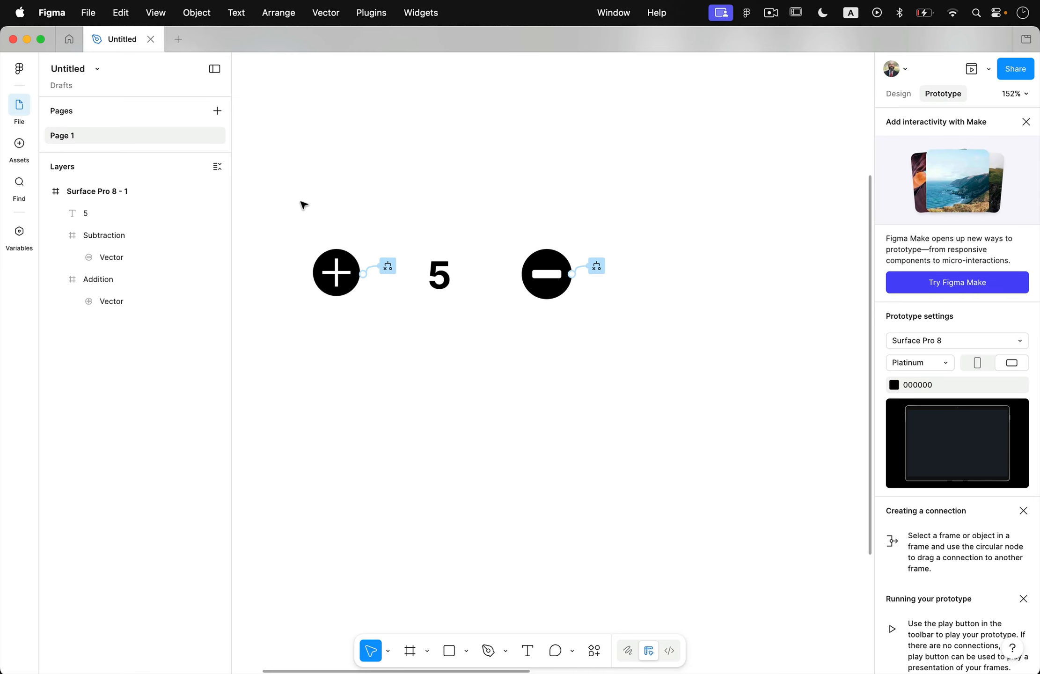
drag(304, 205, 609, 380)
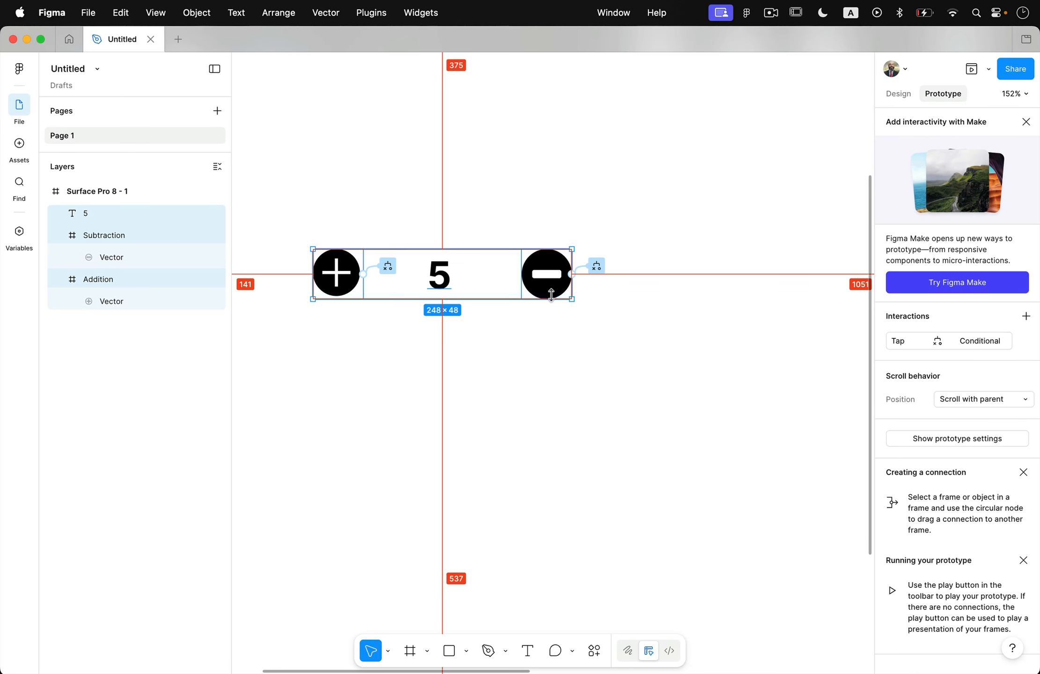
drag(556, 269, 557, 425)
click(659, 370)
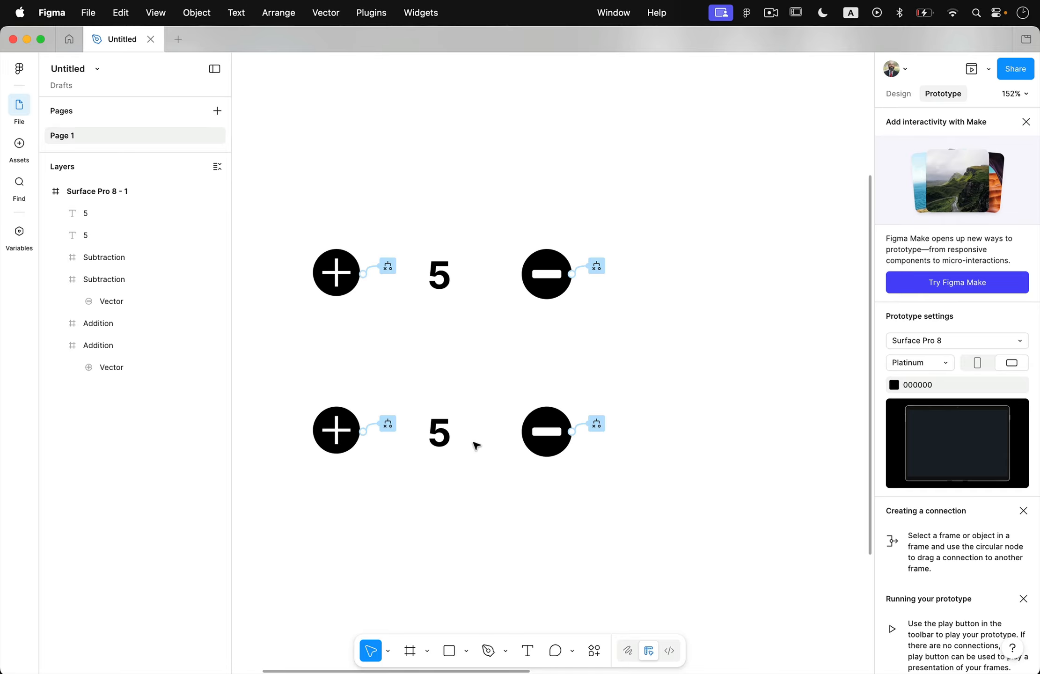
Remove the Tap Conditional interactions from the plus and minus buttons in the duplicated row
click(388, 425)
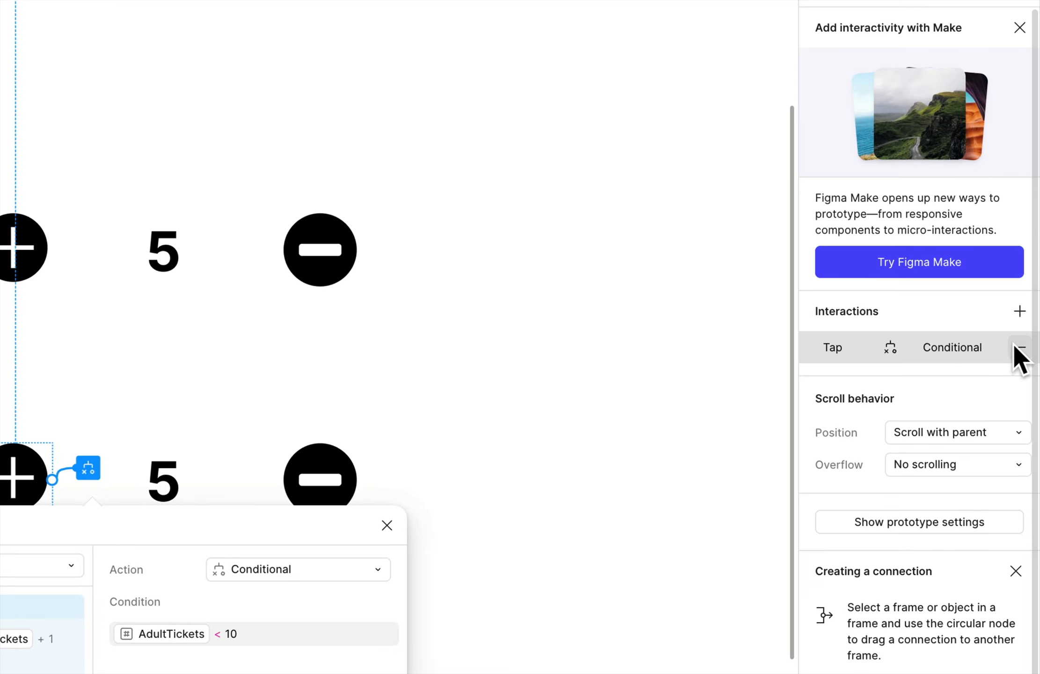
click(1017, 346)
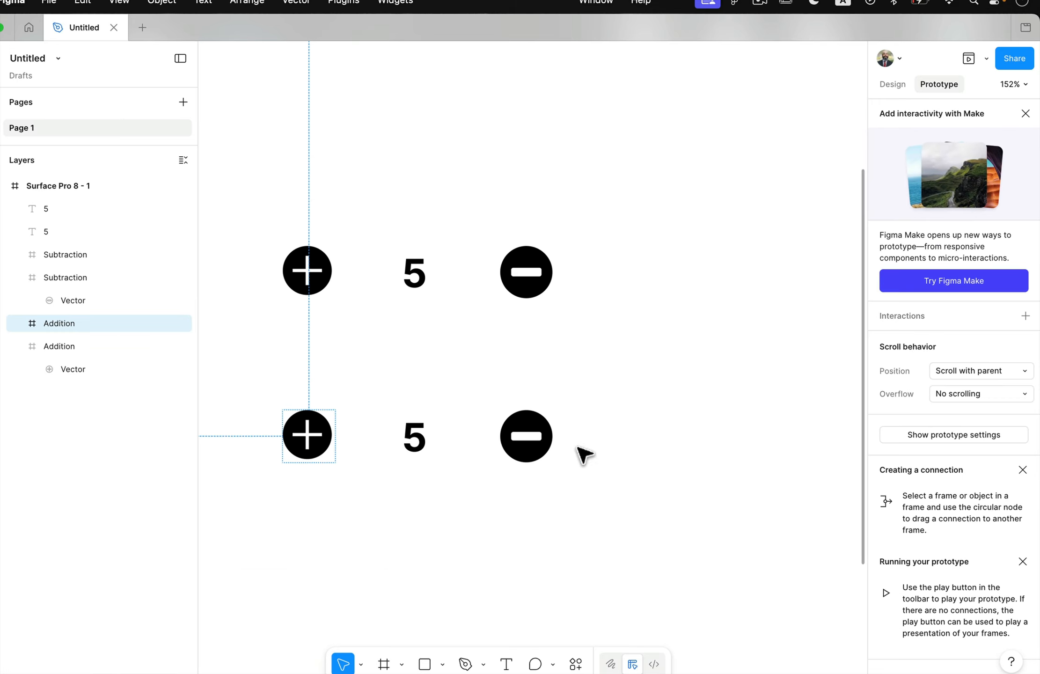
click(532, 448)
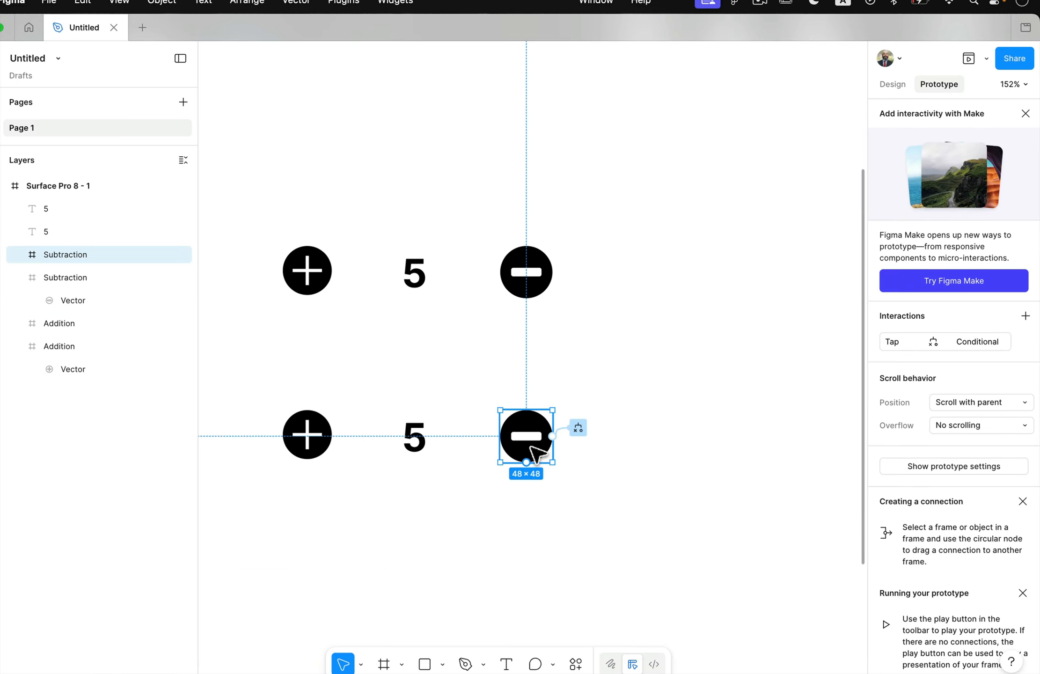
click(588, 432)
click(582, 429)
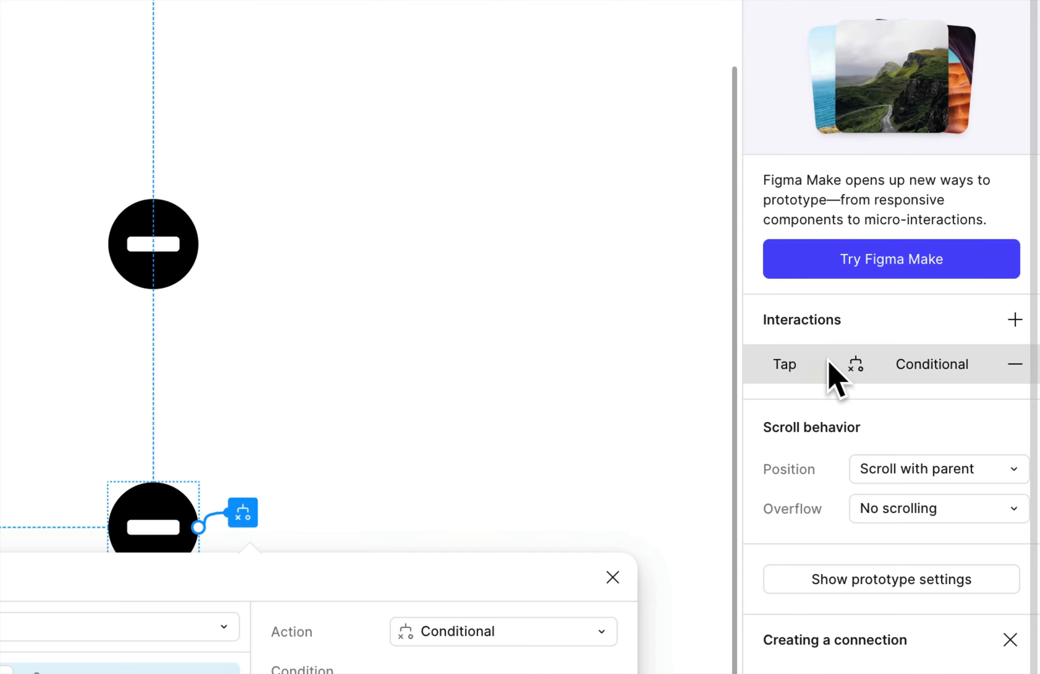
click(1013, 364)
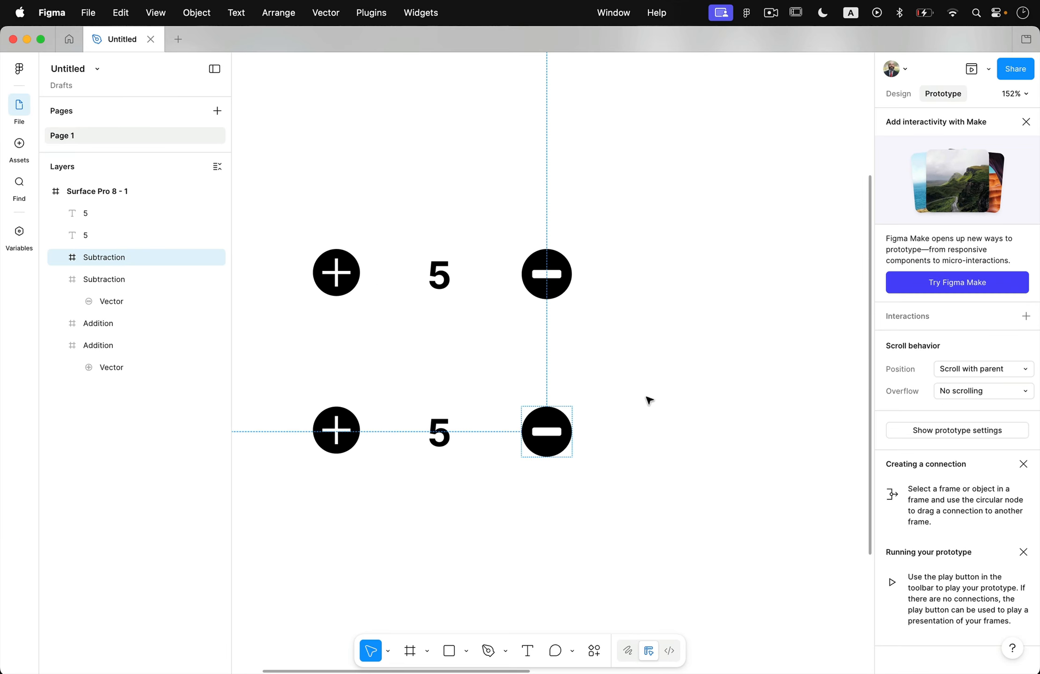
click(334, 465)
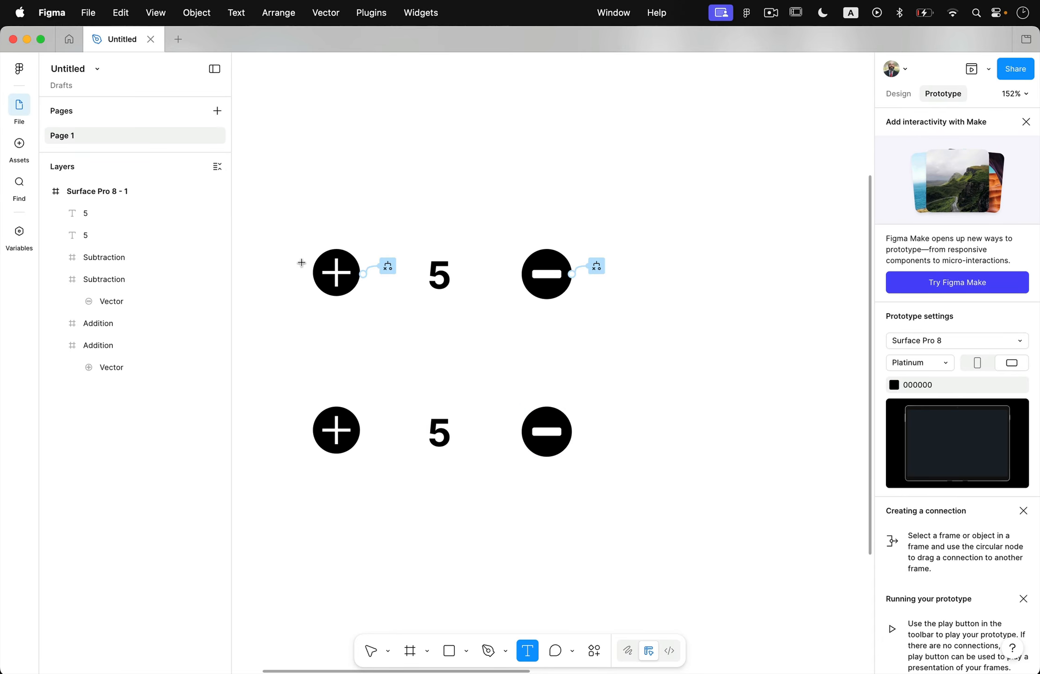
Add the text heading "Adult Tickets" above the first counter row
click(320, 185)
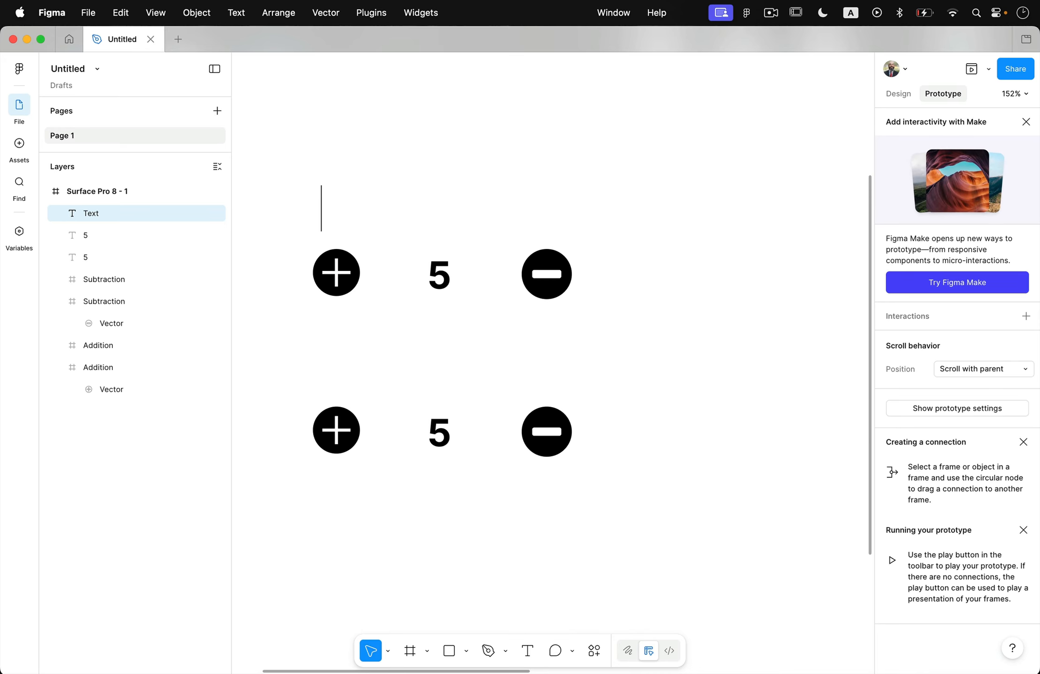
text(Adult Tickets)
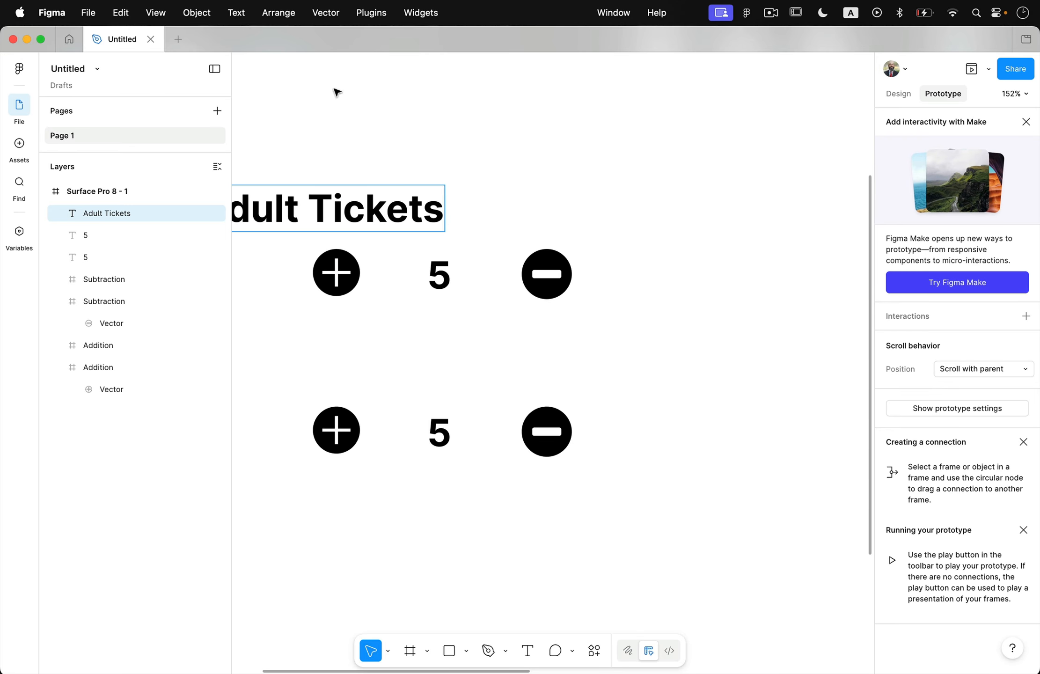
key(Escape)
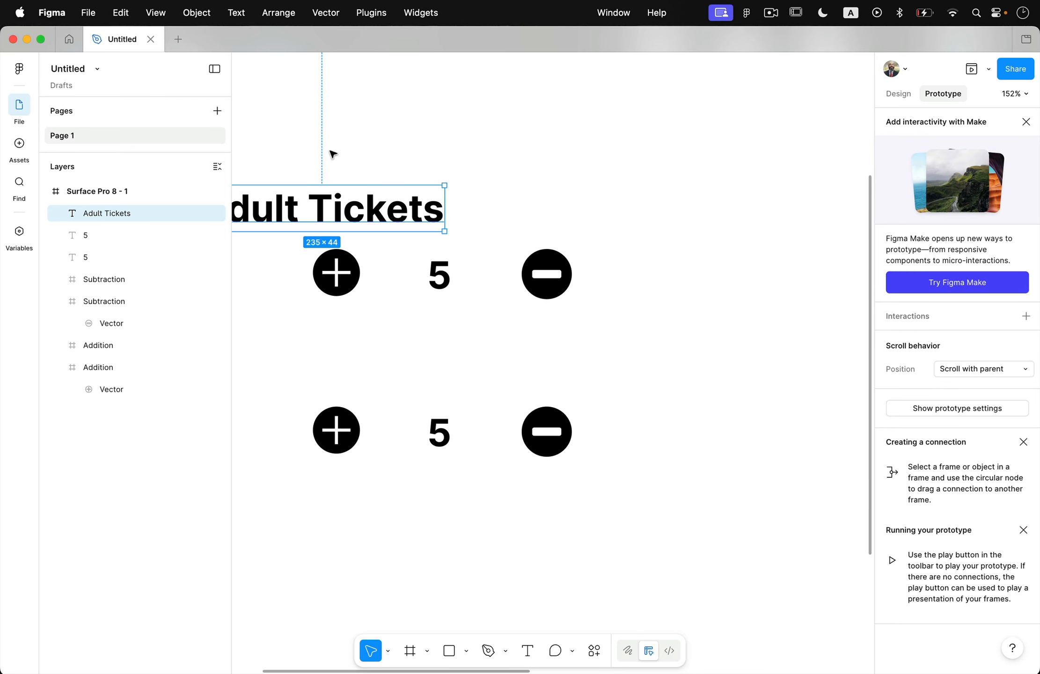
Duplicate the "Adult Tickets" heading above the second counter row and change the copy's text to "Child Tickets"
drag(301, 195, 427, 372)
double_click(384, 389)
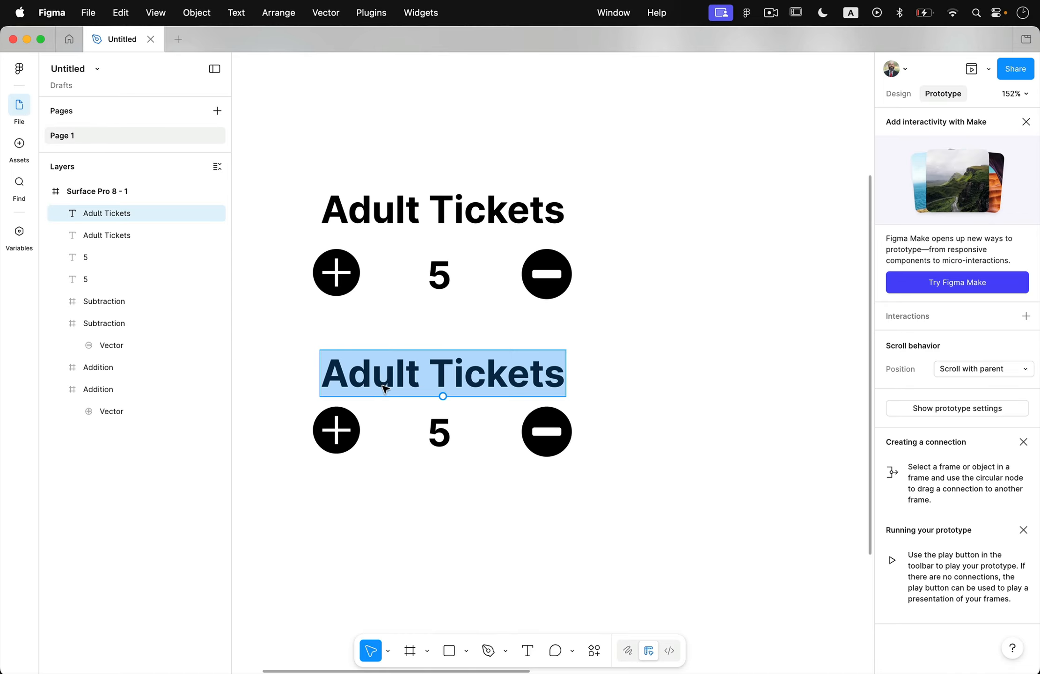
double_click(383, 386)
text(Child)
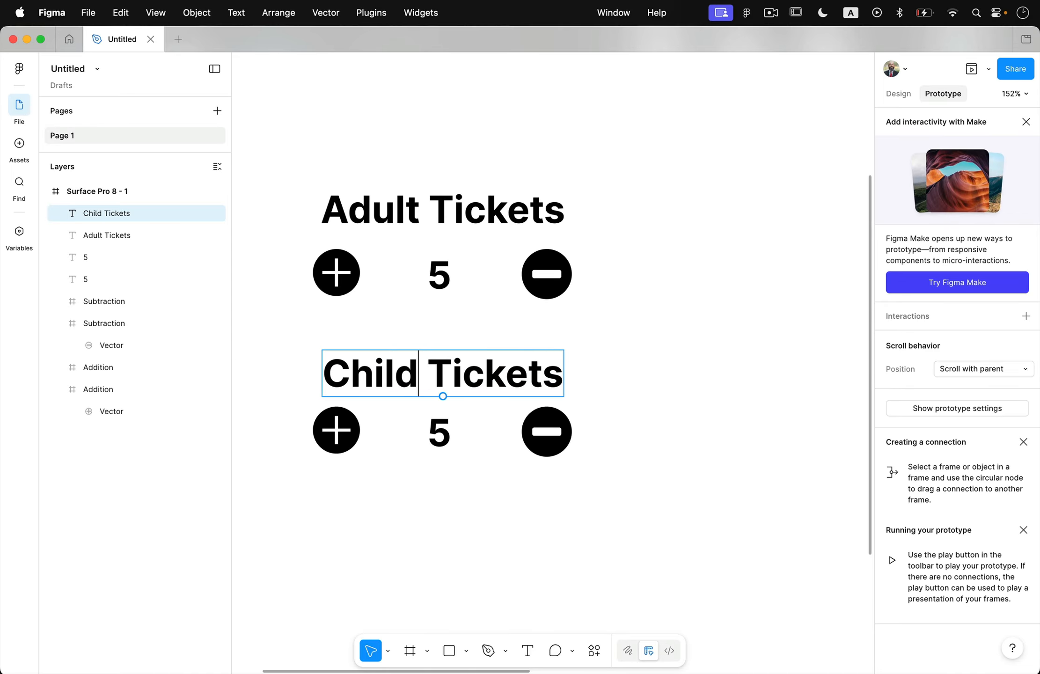
key(Escape)
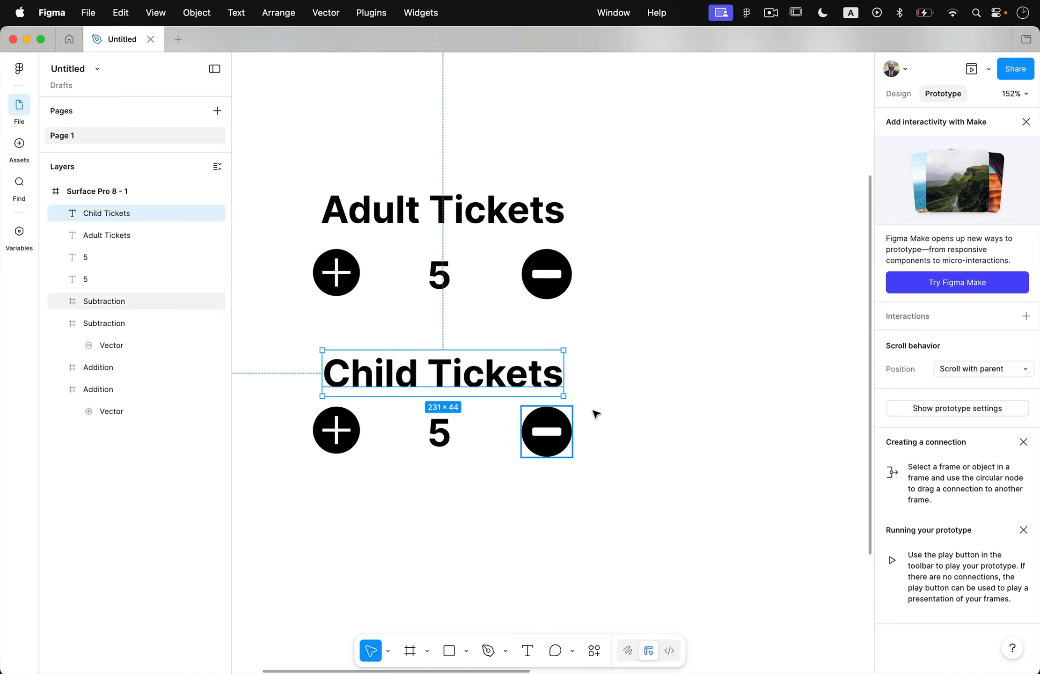
click(616, 423)
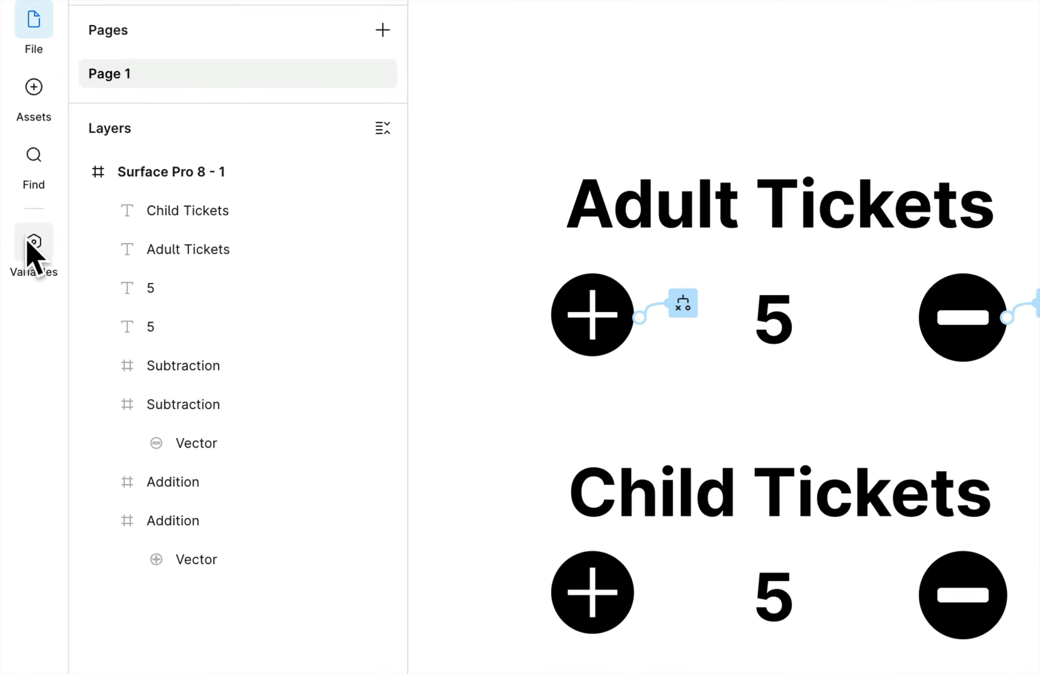
Create a number variable named ChildTickets with the value 5 in Collection 1
click(28, 241)
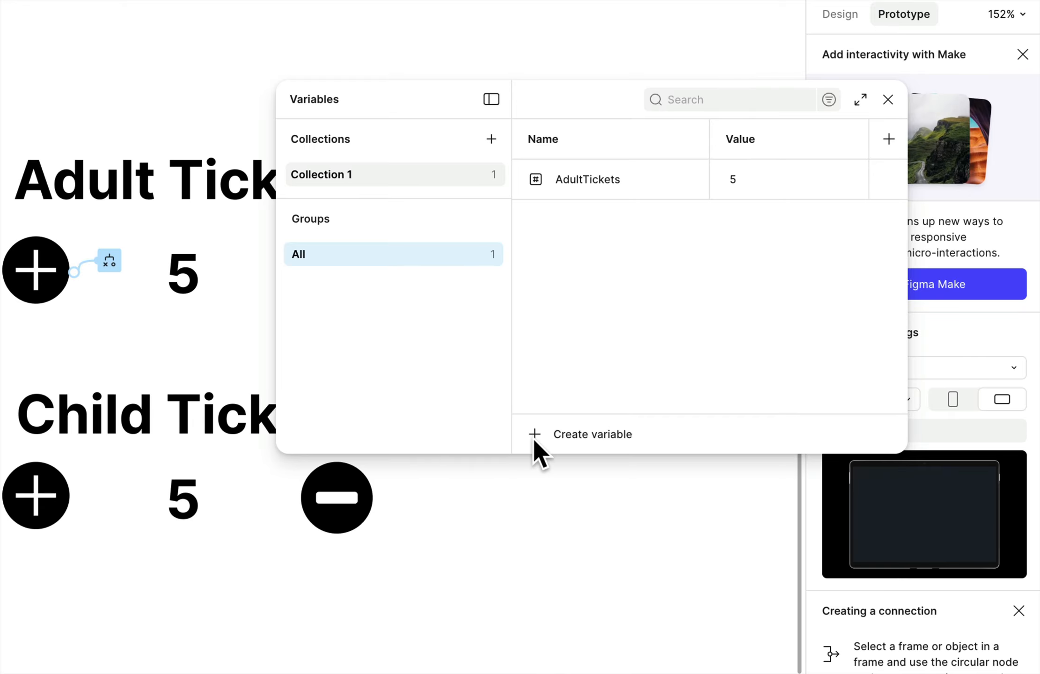
click(534, 434)
click(581, 494)
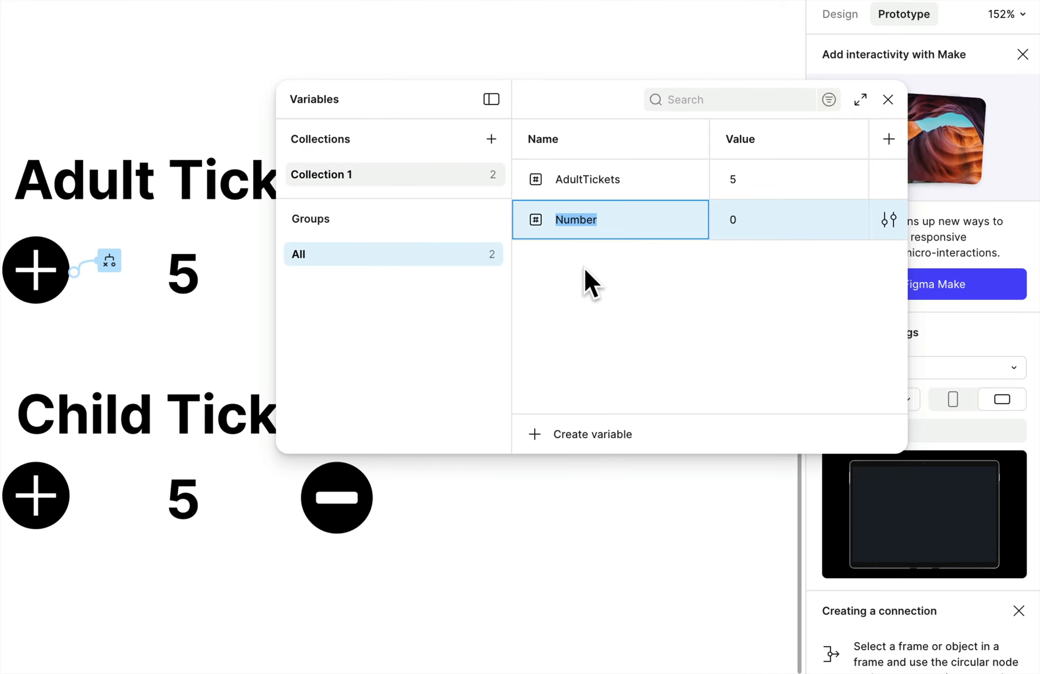
text(ChildTickets)
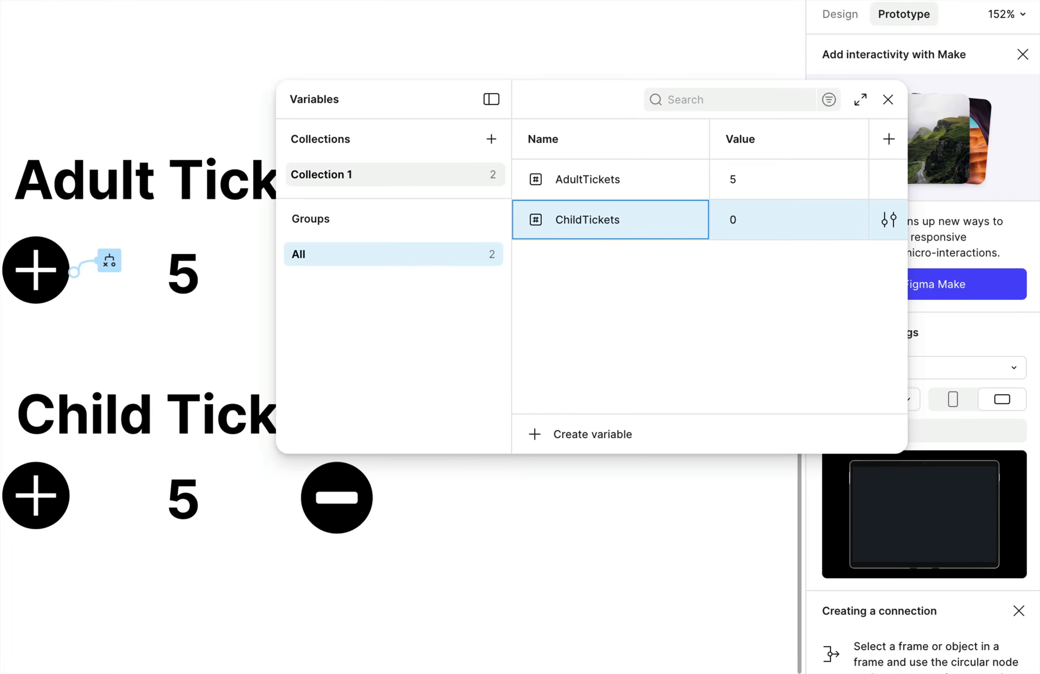
key(Return)
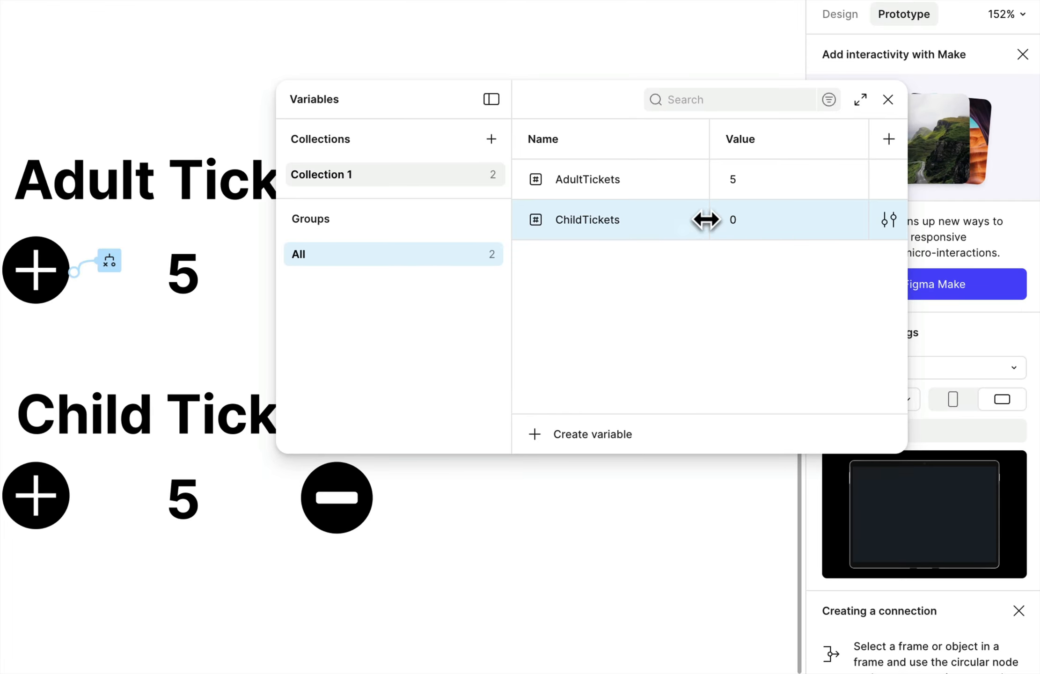
click(734, 220)
text(5)
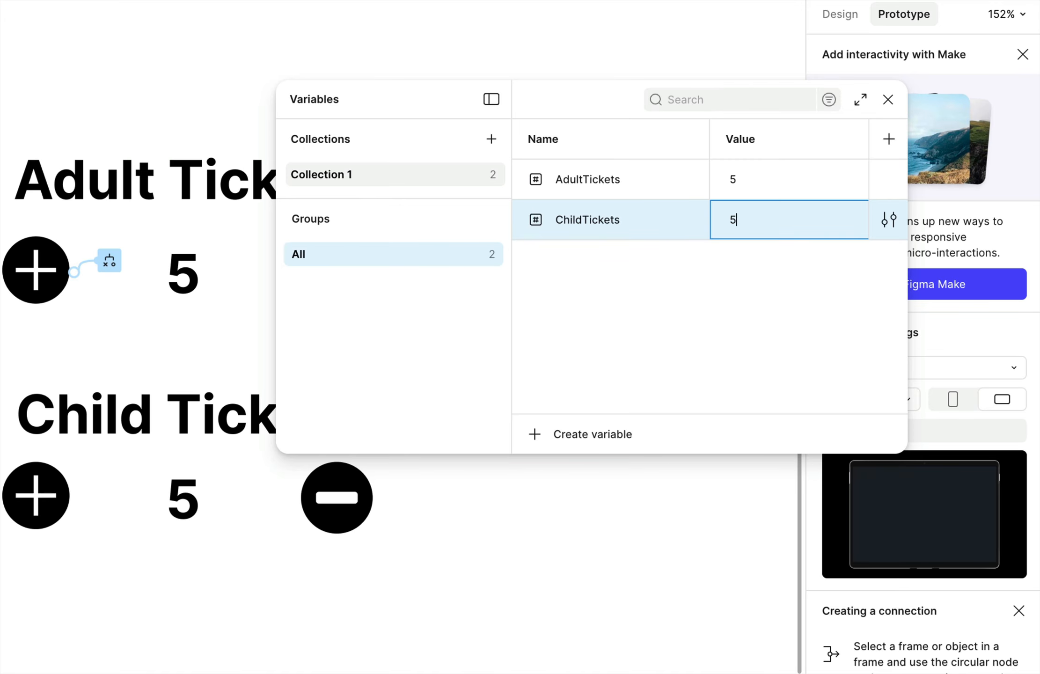
click(755, 294)
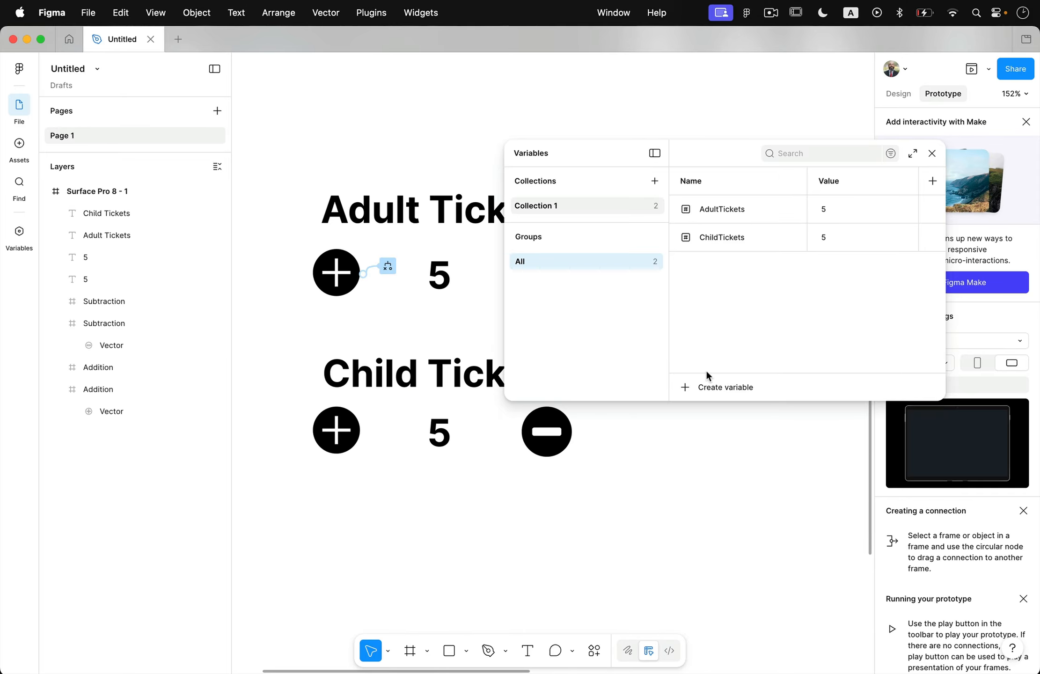
click(933, 153)
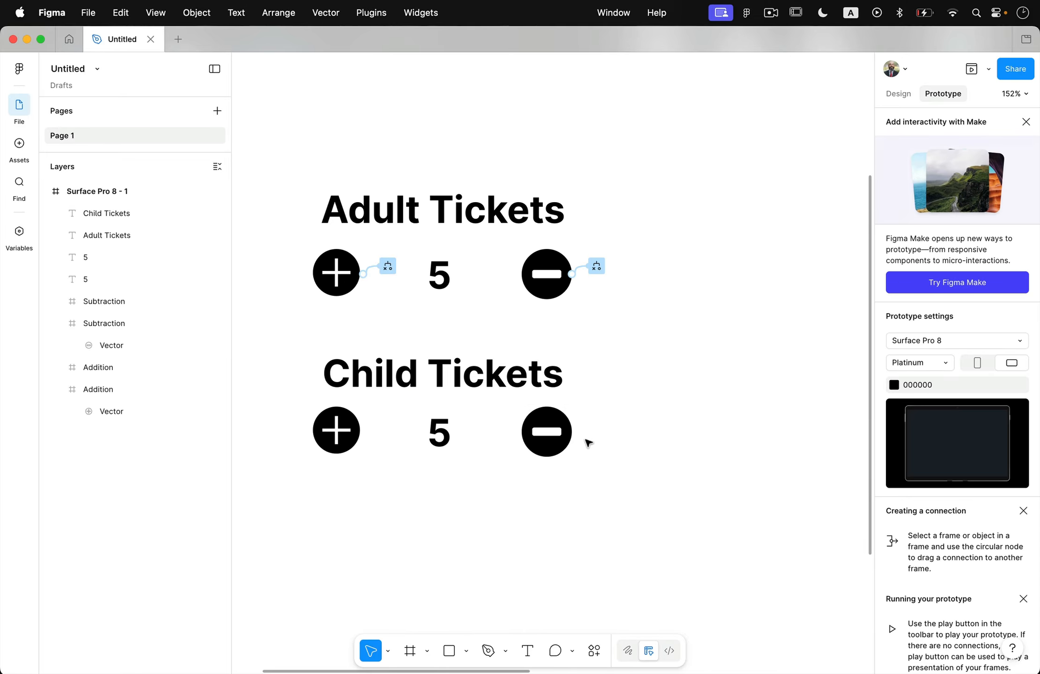
Change the number text in the Child Tickets row to 1
click(440, 442)
double_click(452, 435)
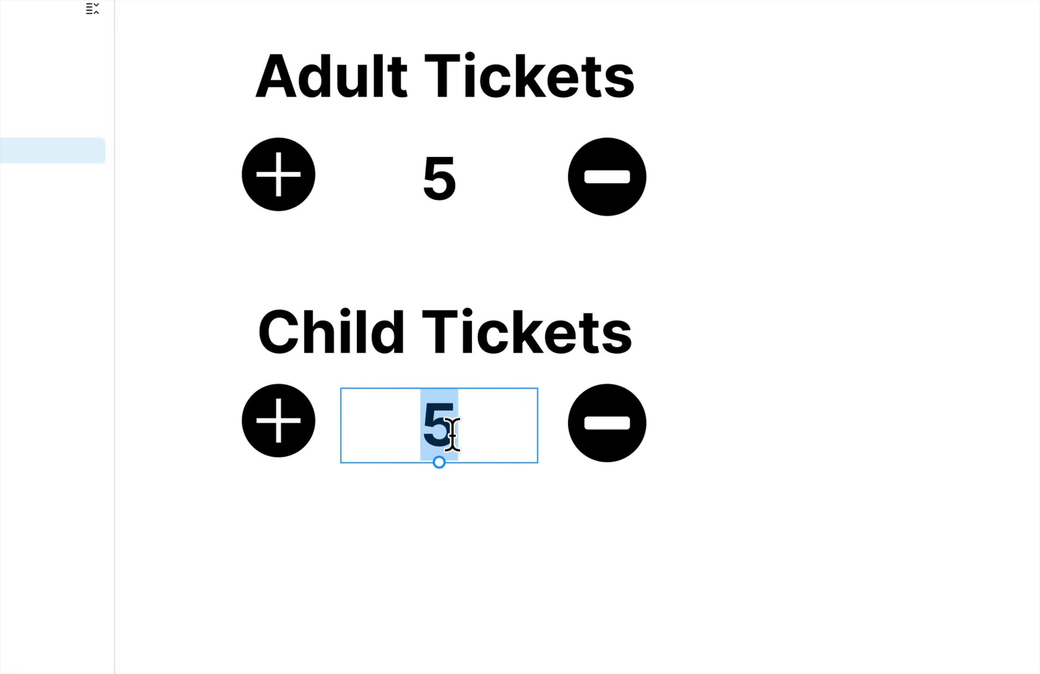
text(1)
key(Escape)
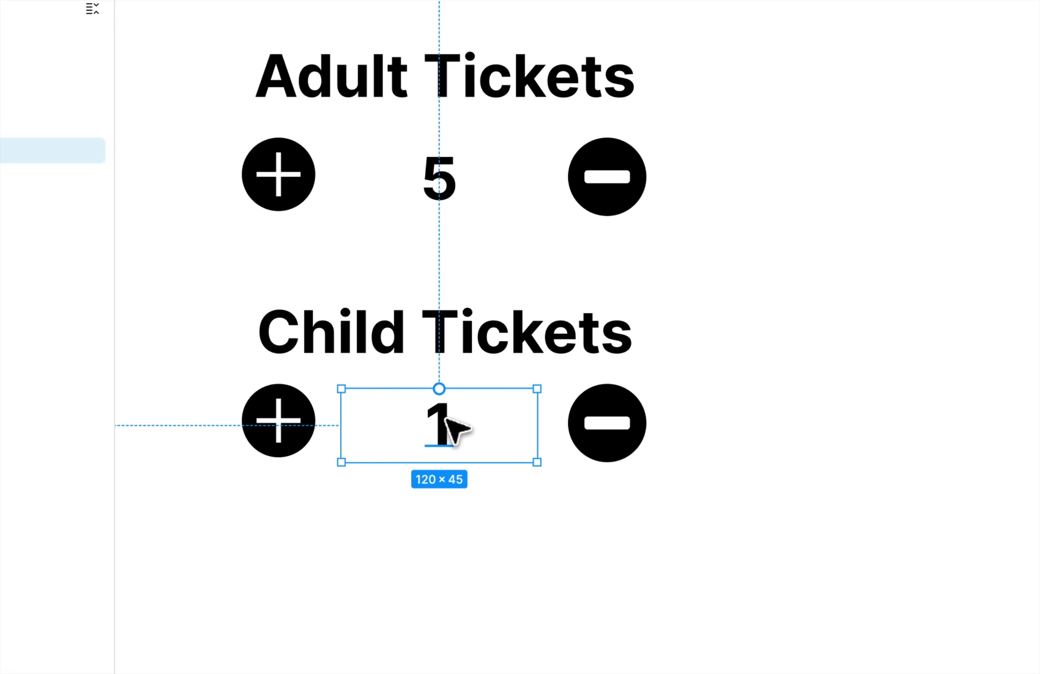
click(506, 540)
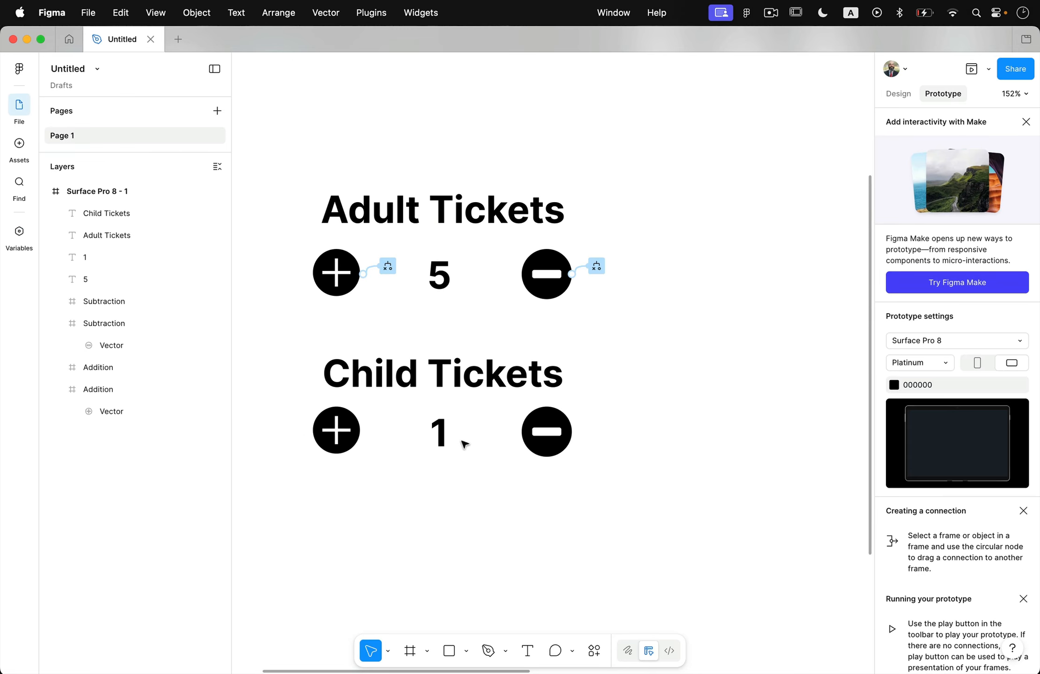
Bind the content of the number text in the Child Tickets row to the ChildTickets variable
click(448, 433)
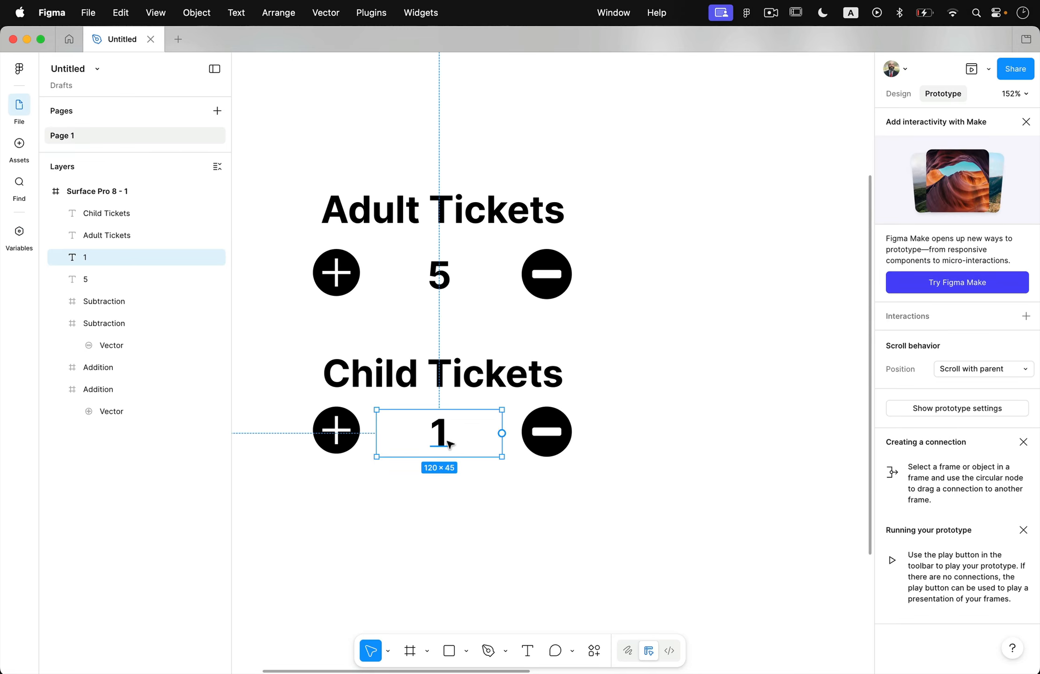
click(899, 98)
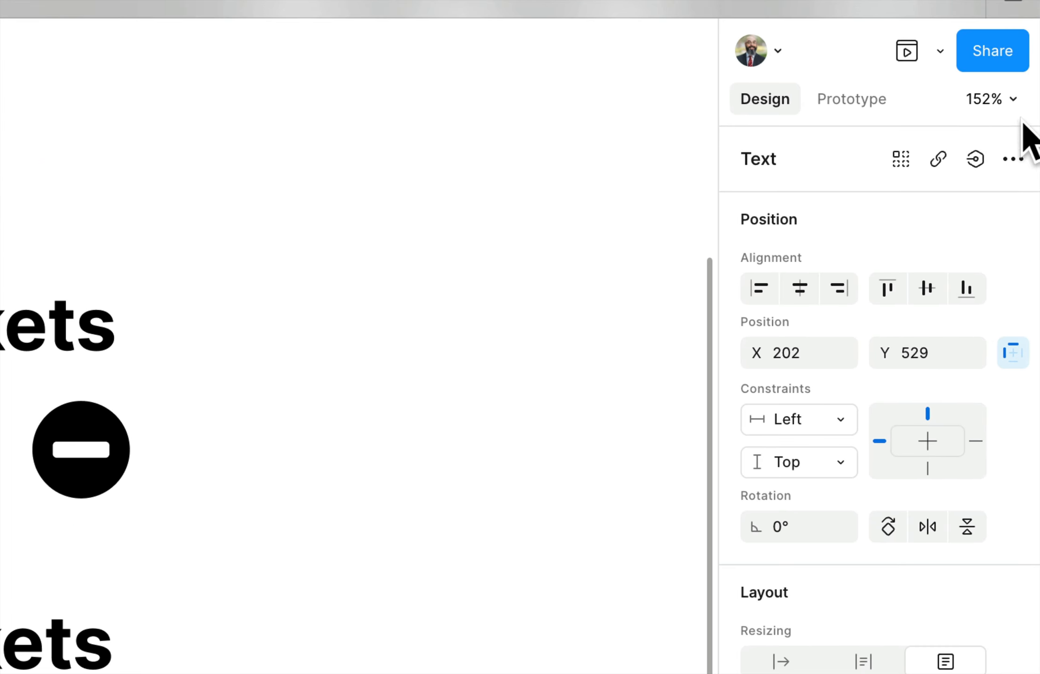
click(976, 159)
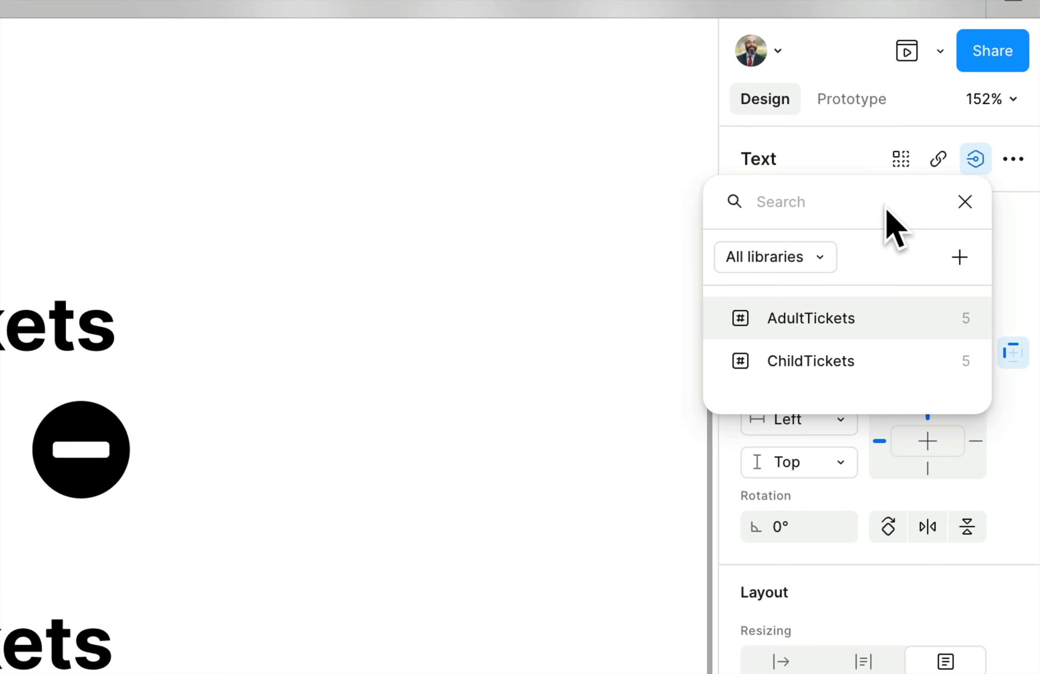
click(824, 362)
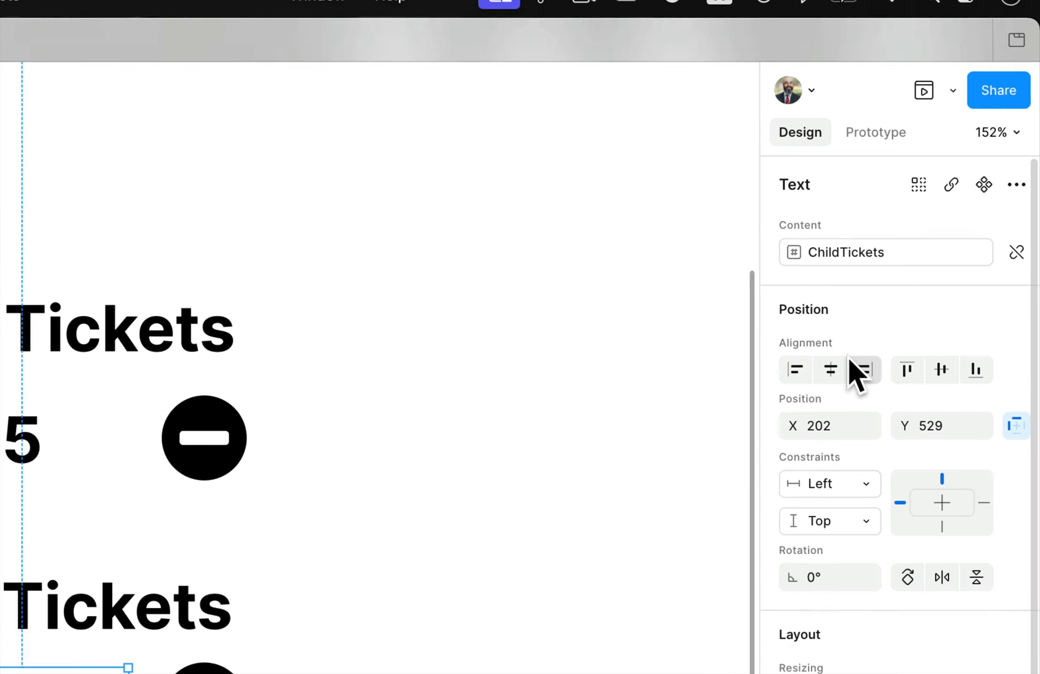
click(435, 631)
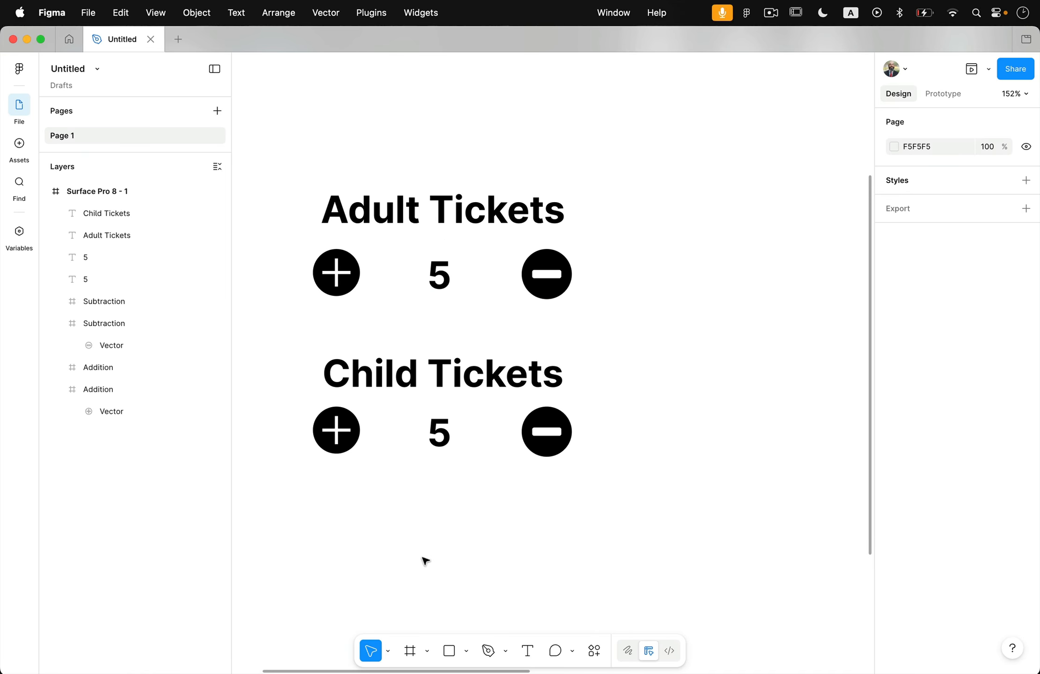
Add an On tap interaction with a Conditional action to the plus button in the Child Tickets row
click(342, 417)
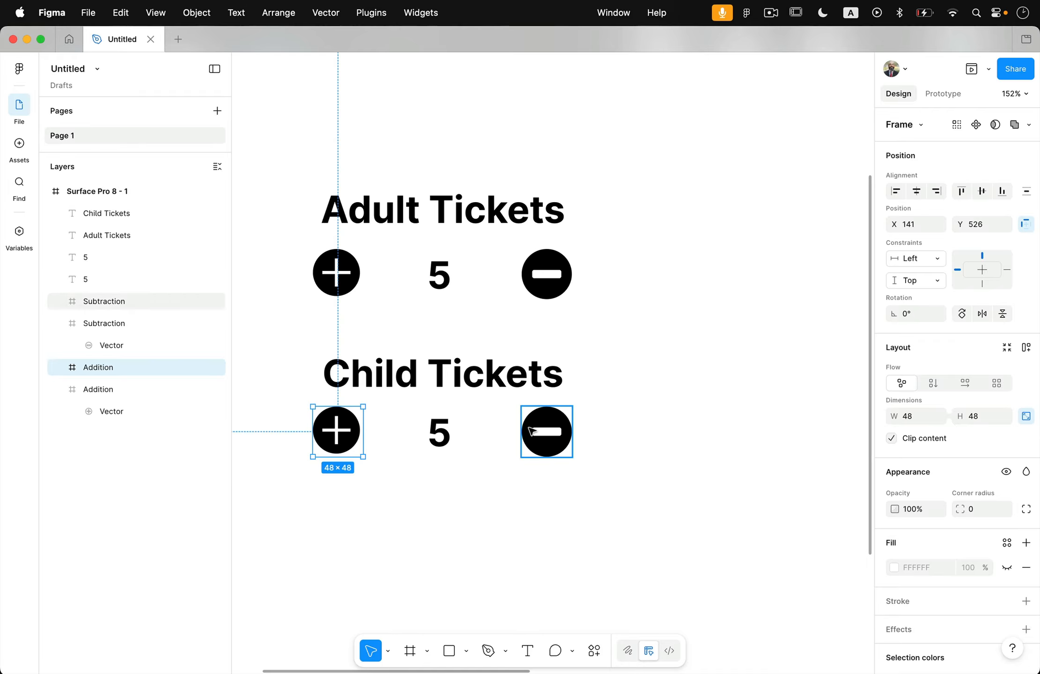
click(950, 94)
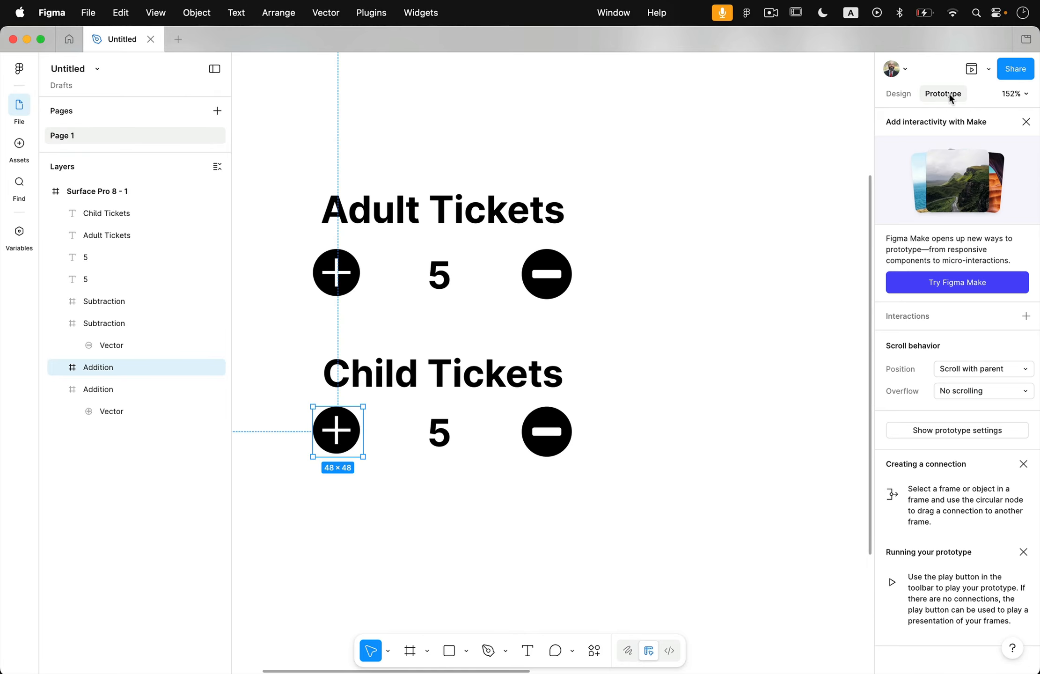
click(1033, 300)
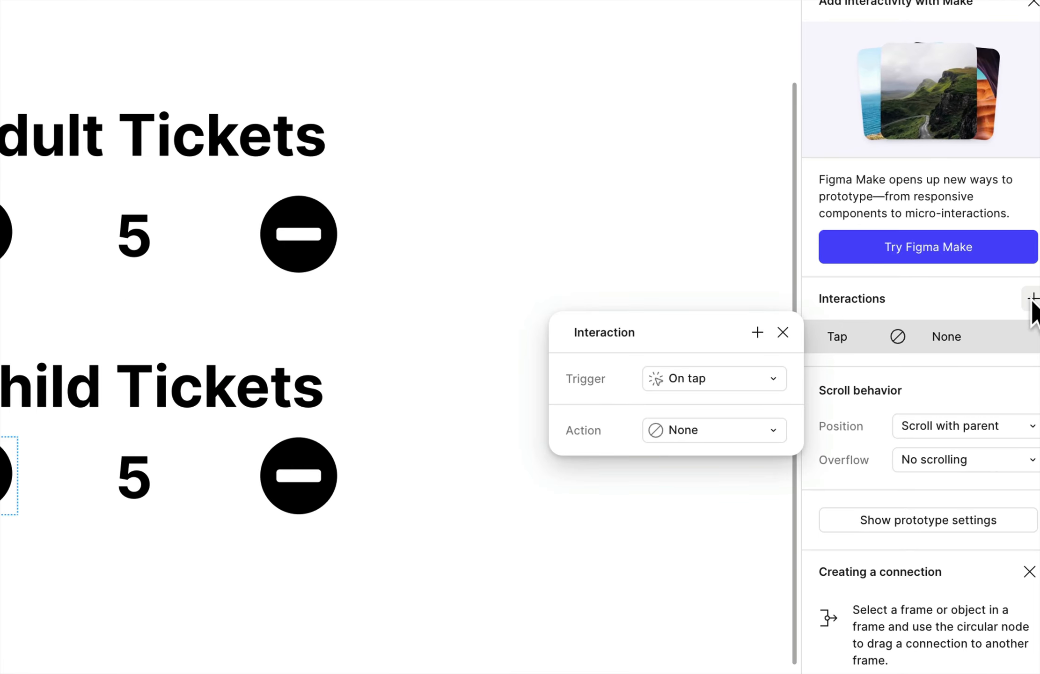
click(696, 420)
click(699, 660)
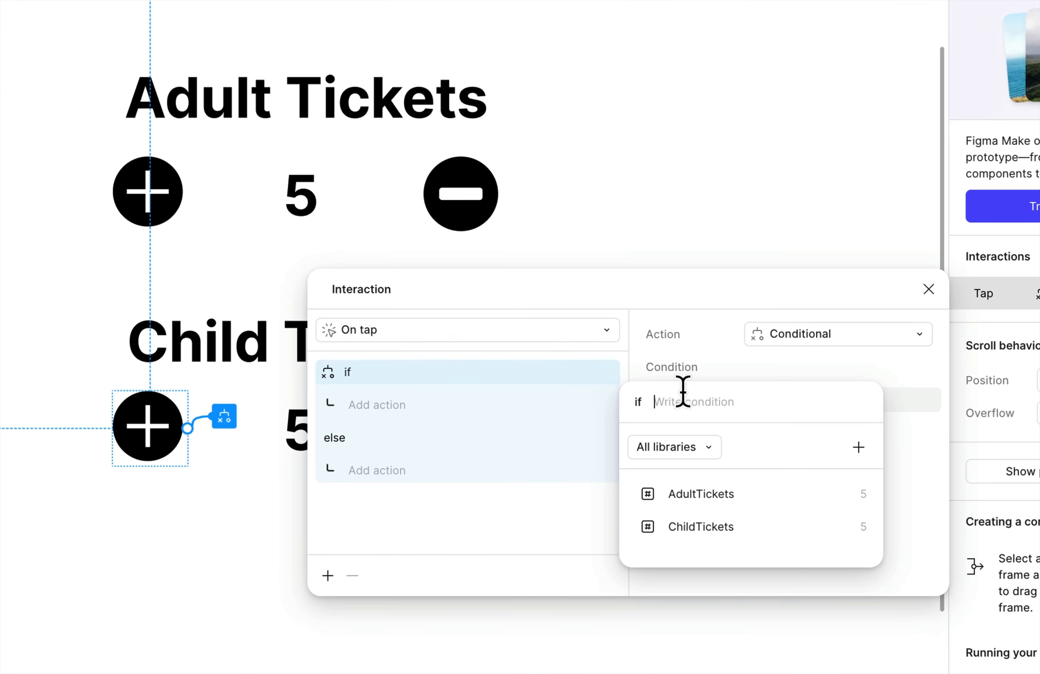
Start the if condition of the Child Tickets plus button with the ChildTickets variable
click(703, 528)
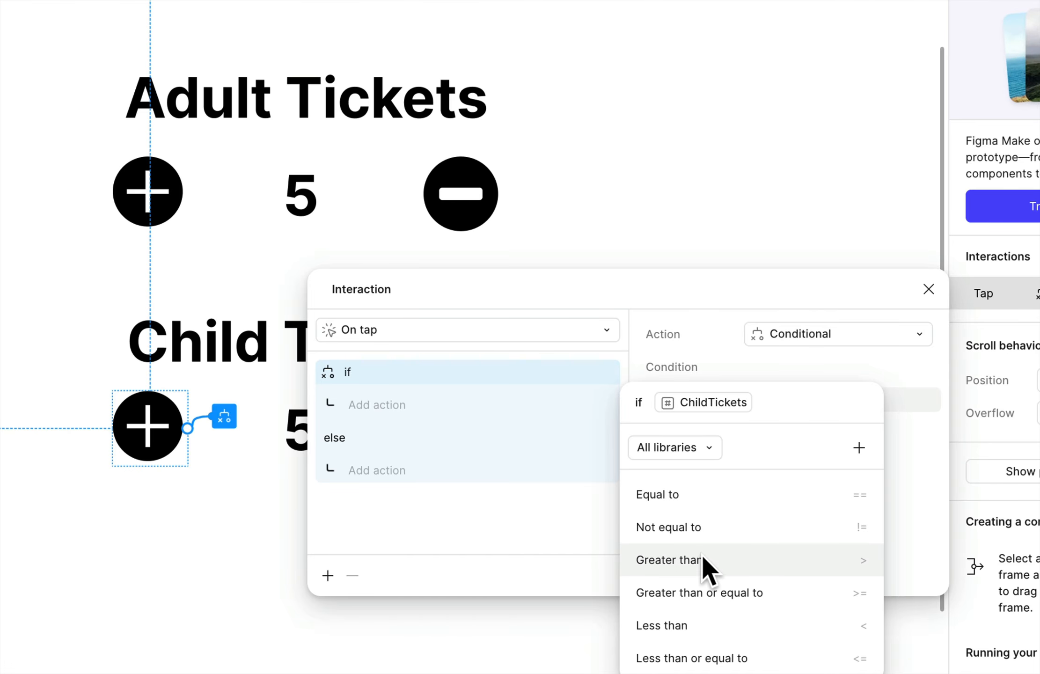
click(723, 561)
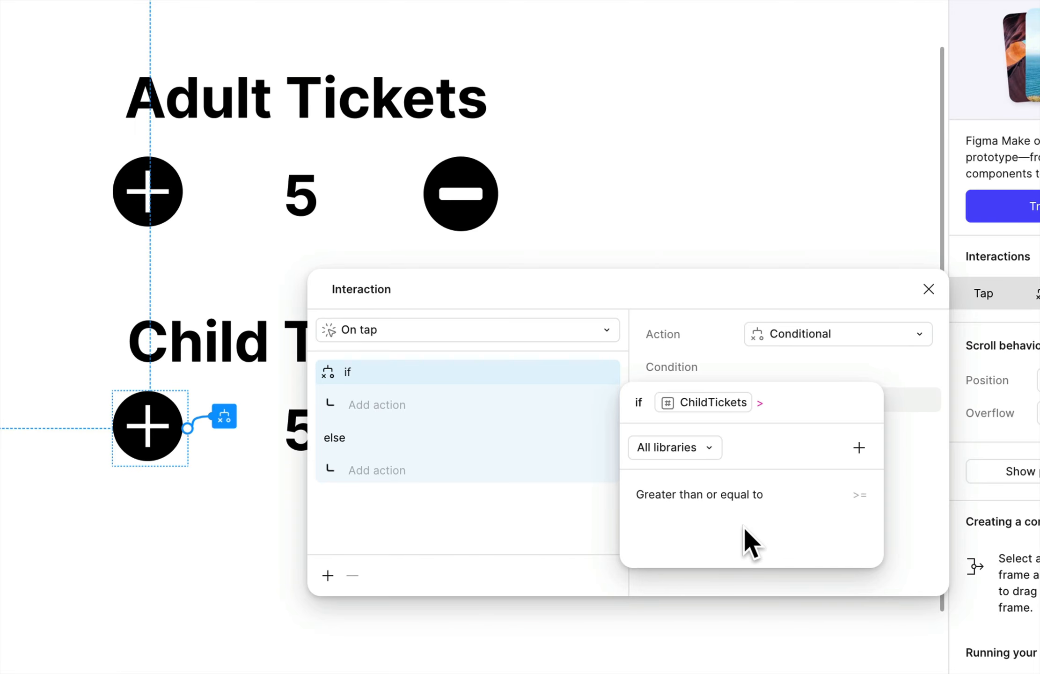
text(10)
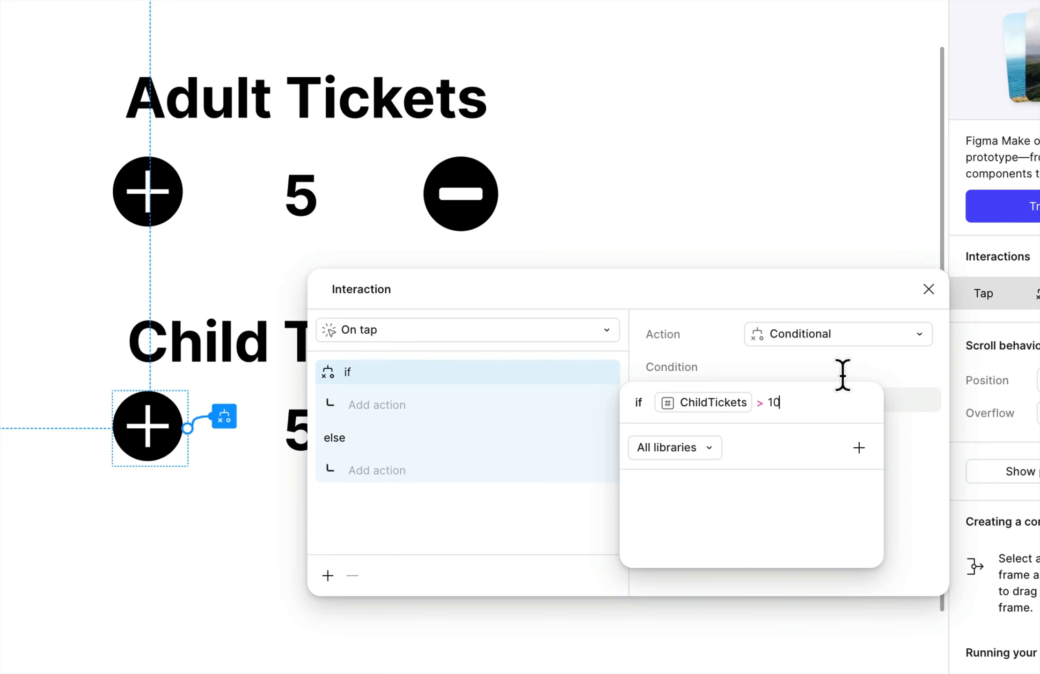
key(BackSpace)
key(BackSpace)
key(BackSpace)
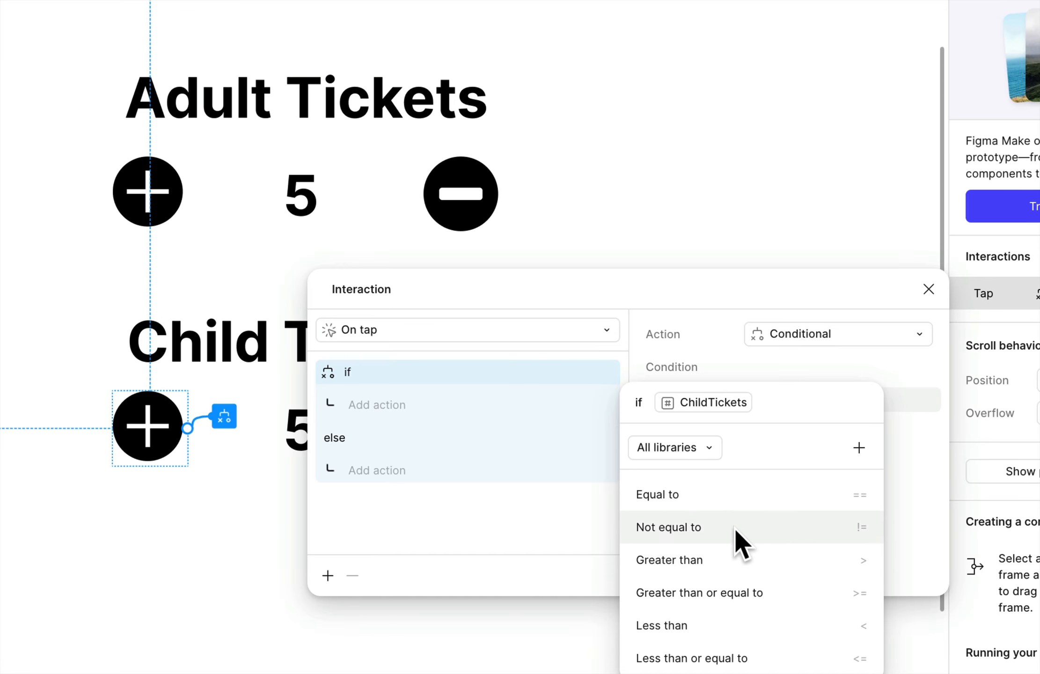
Complete the plus button's condition so it checks that ChildTickets is less than 10
click(719, 624)
text(10)
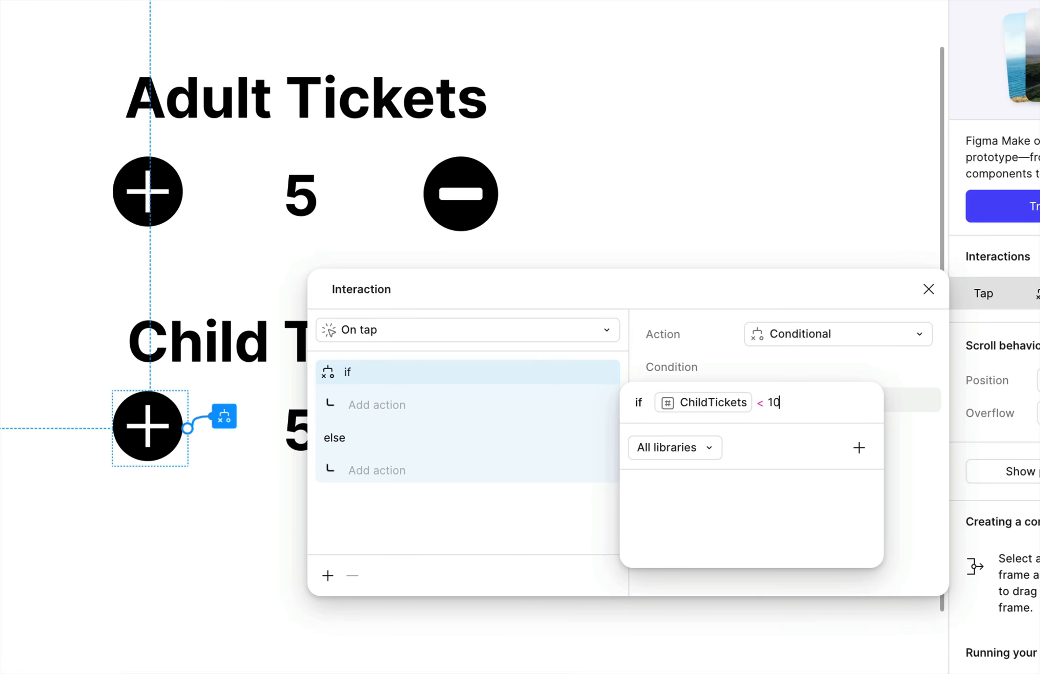
click(727, 369)
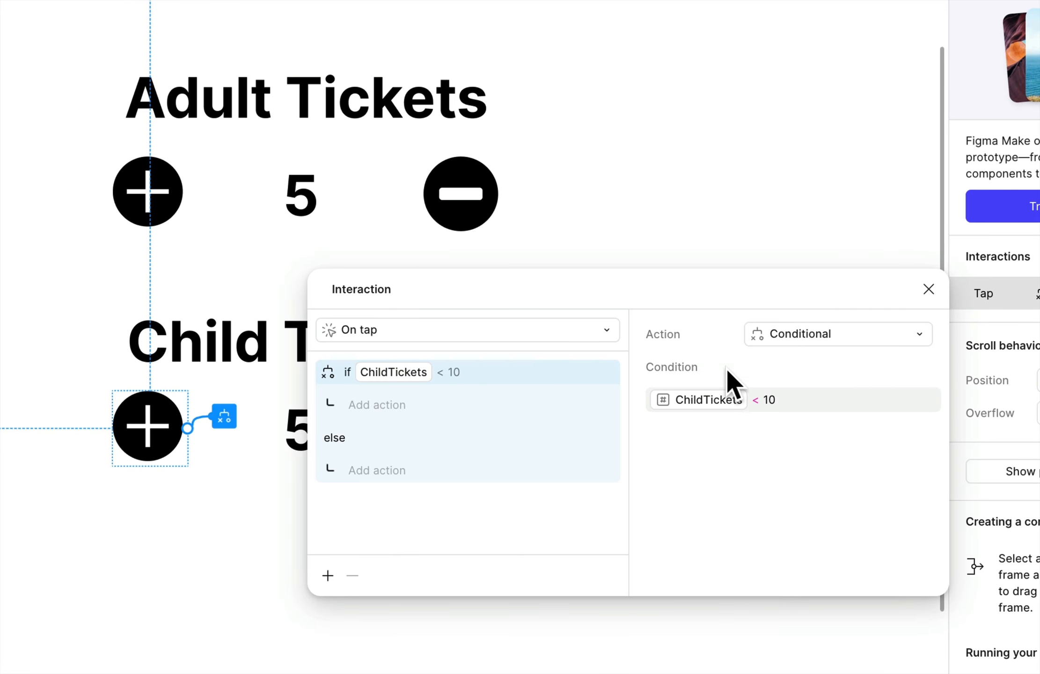
Add a Set variable action under the if branch that sets ChildTickets to ChildTickets + 1, and close the interaction
click(377, 404)
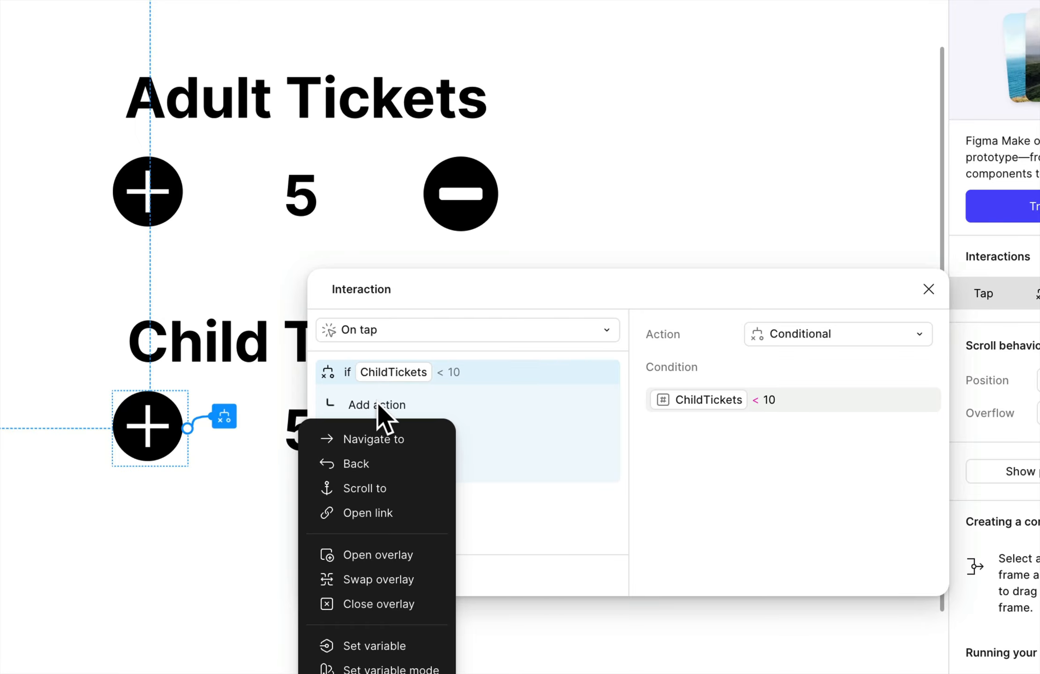
click(374, 646)
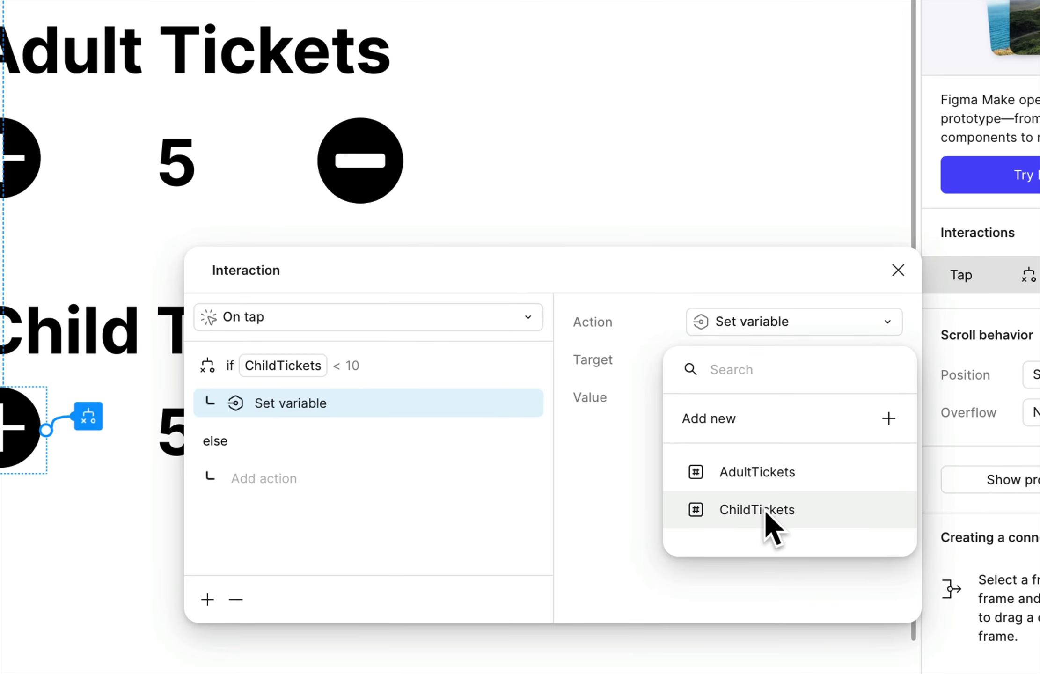
click(762, 498)
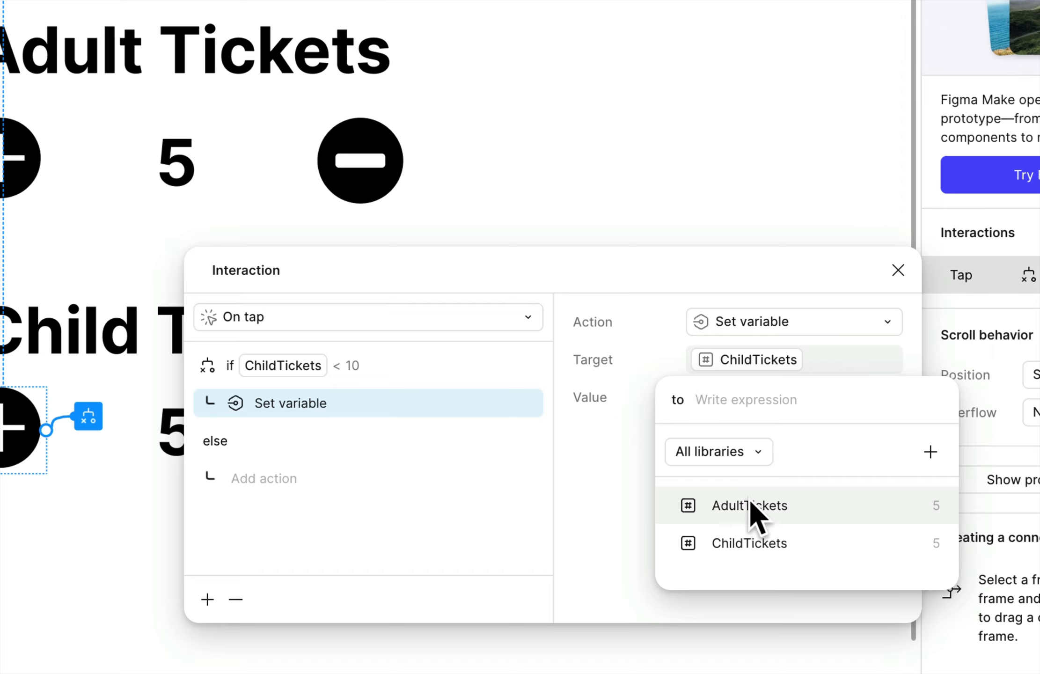
click(764, 543)
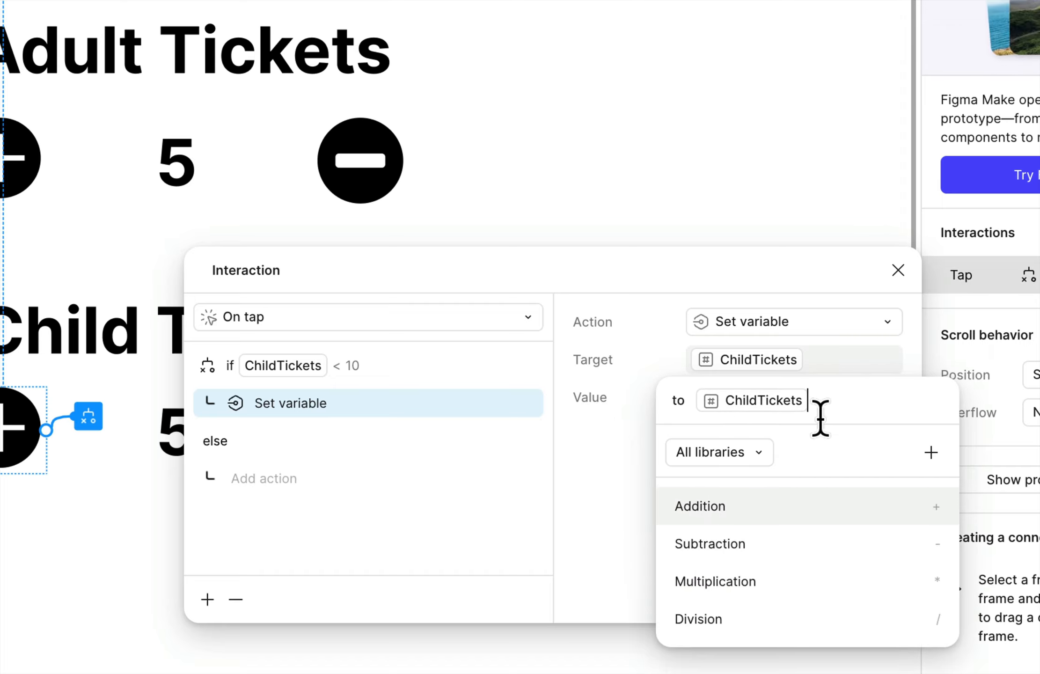
text(+1)
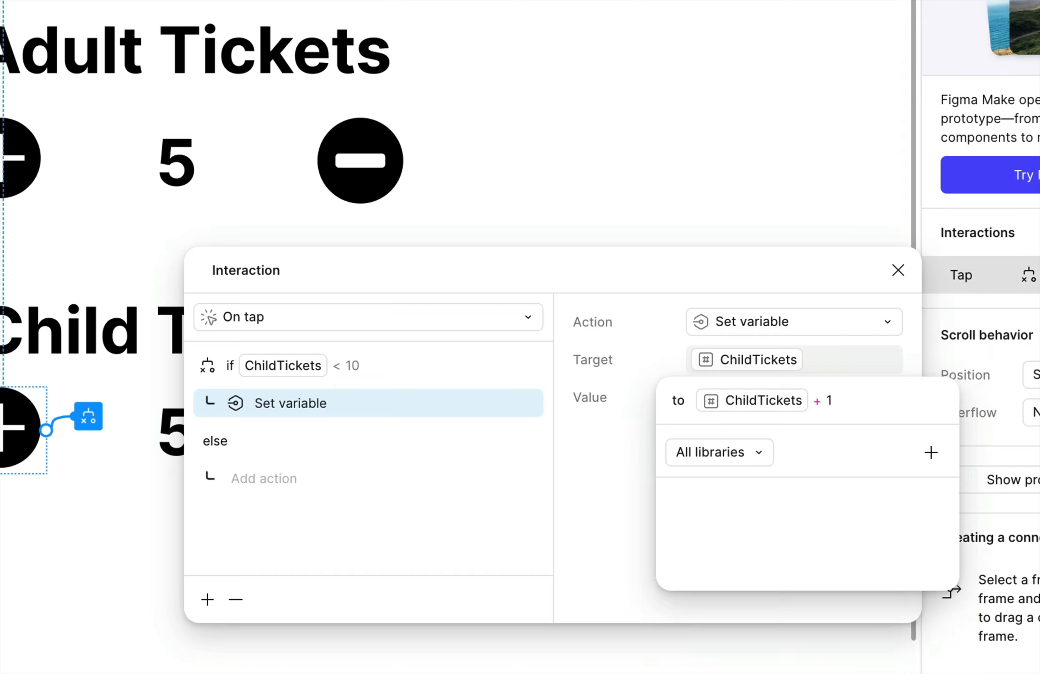
click(618, 494)
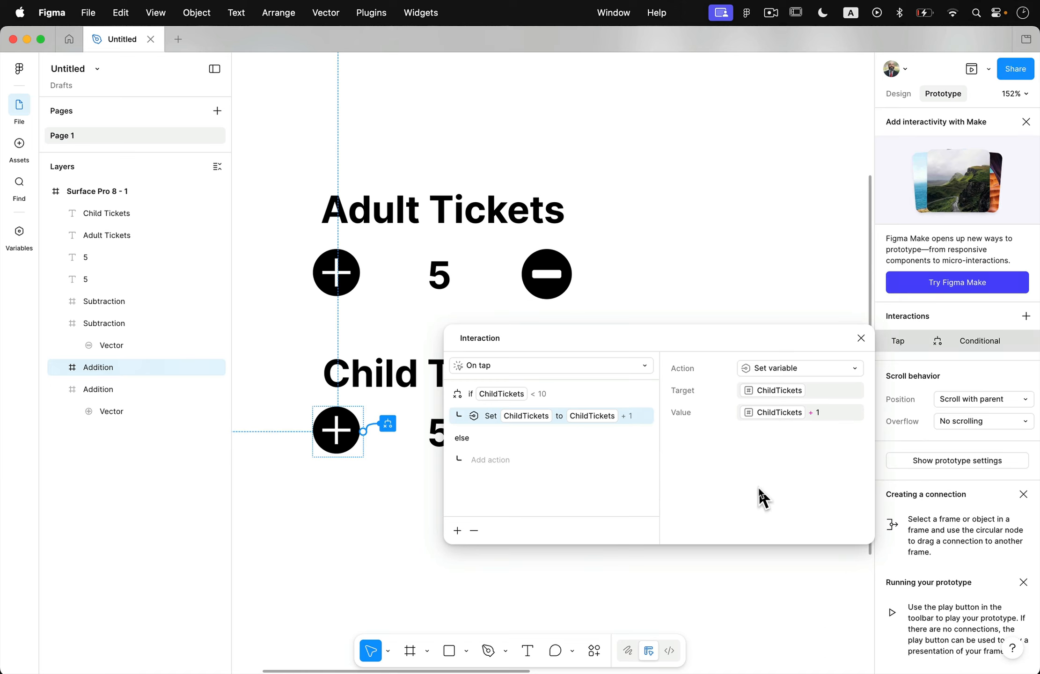
click(36, 564)
Add an On tap interaction with a Conditional action to the minus button in the Child Tickets row
click(403, 438)
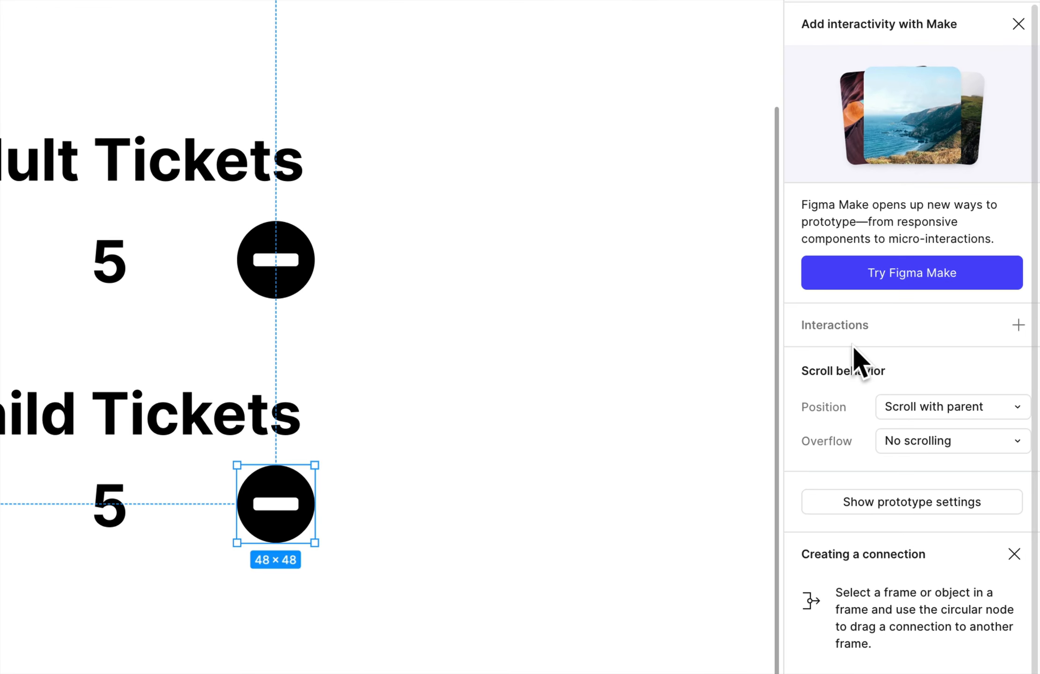
click(1019, 325)
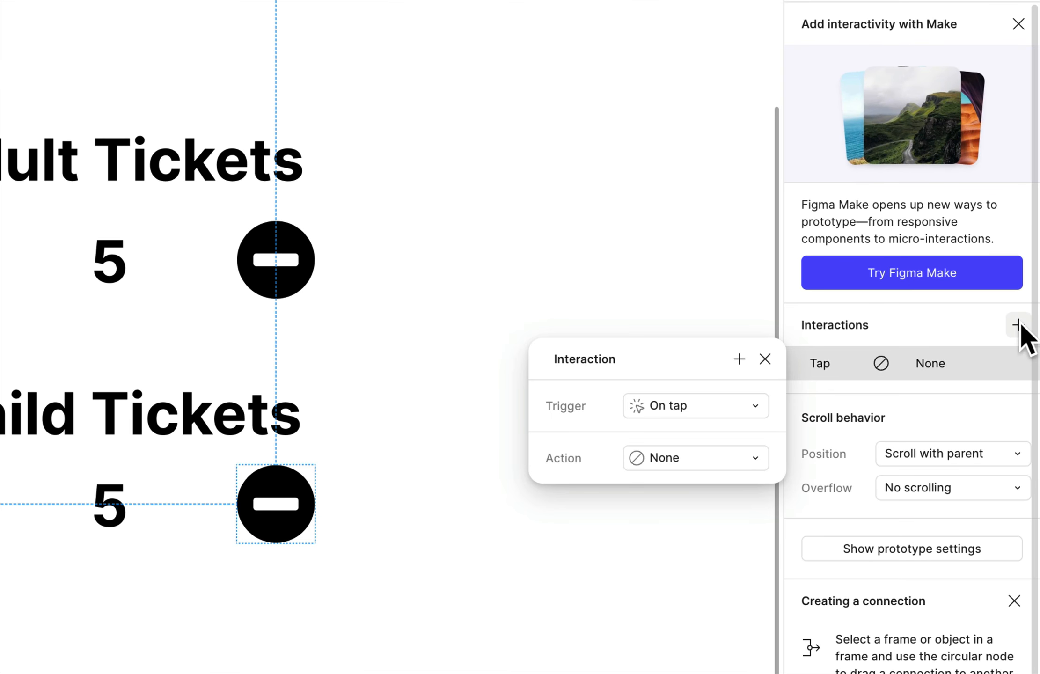
click(679, 458)
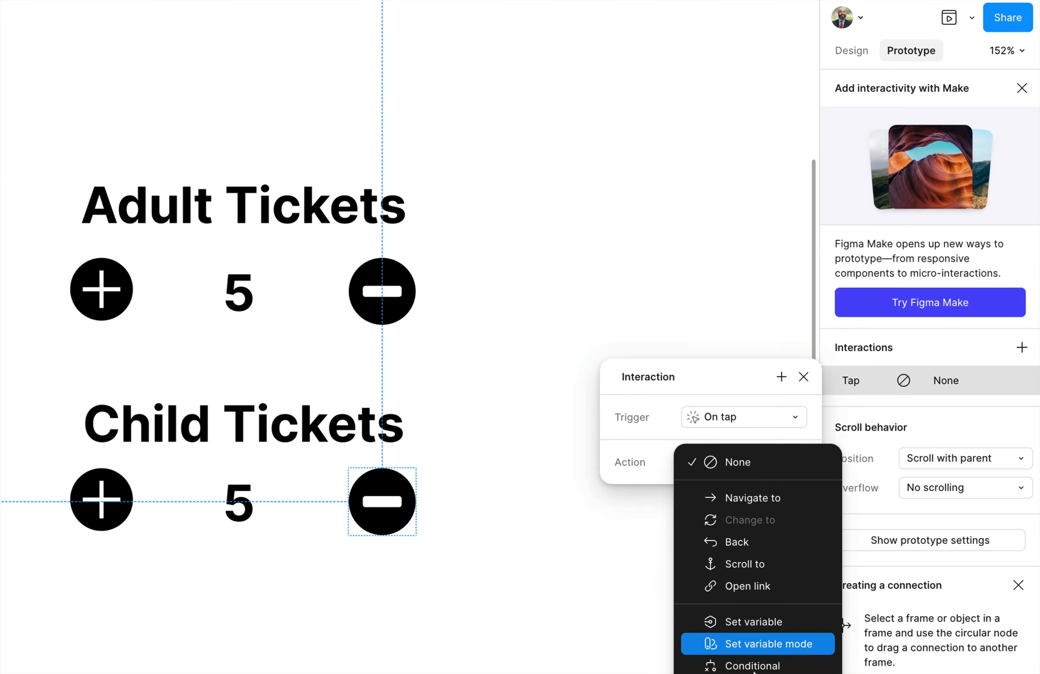
click(758, 664)
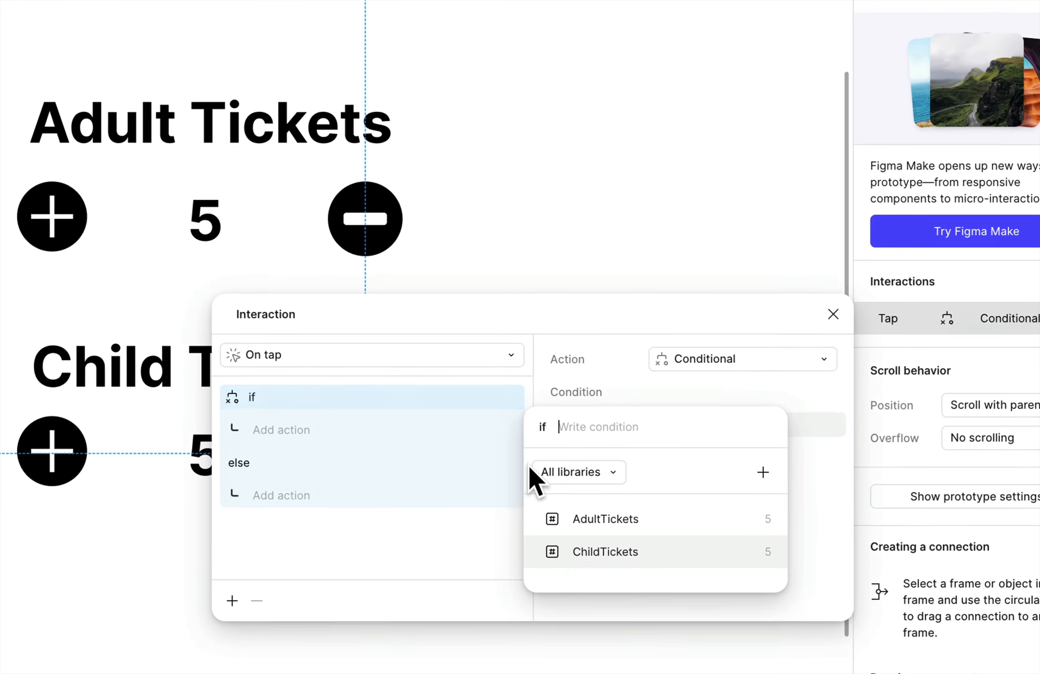
Set the minus button's condition to ChildTickets greater than 0
click(616, 567)
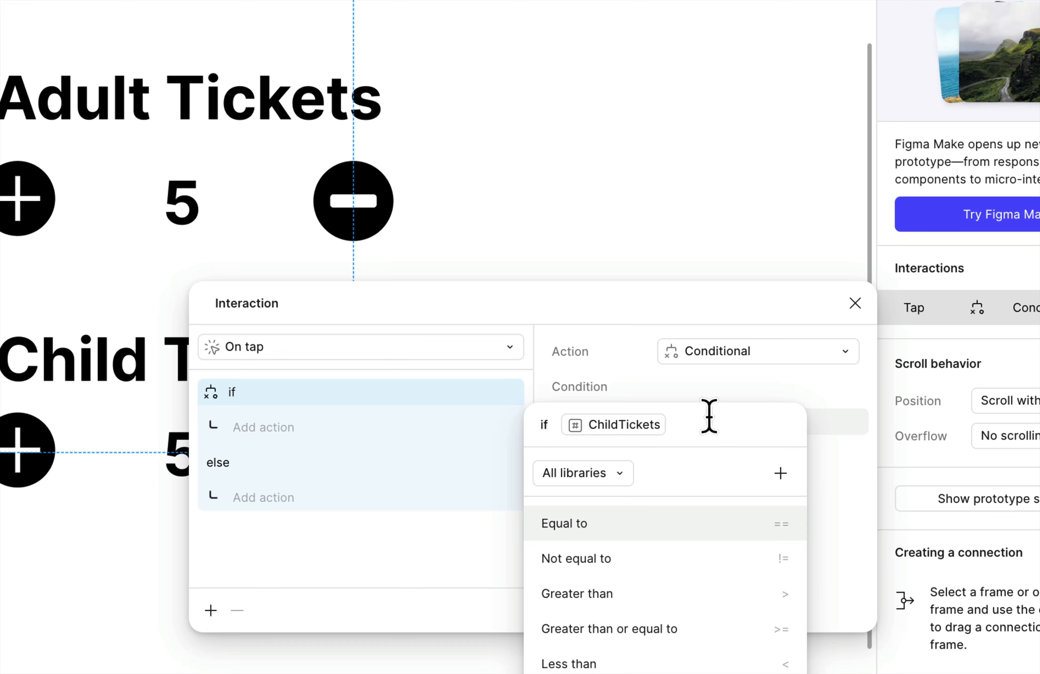
click(617, 592)
text(0)
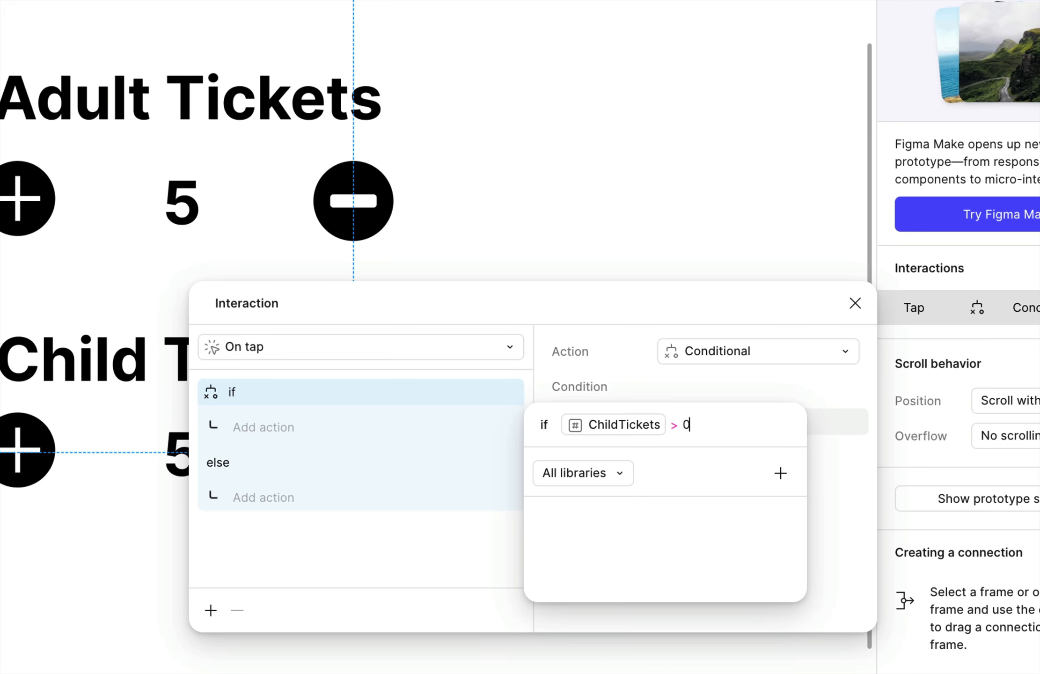
click(458, 558)
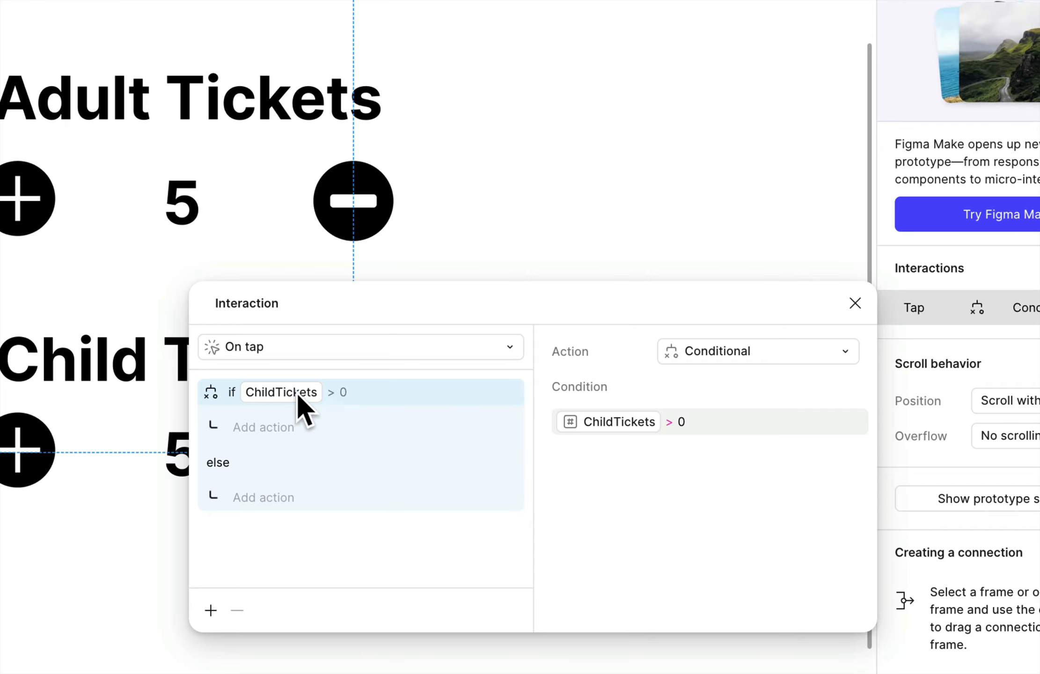
Add a Set variable action under the if branch that sets ChildTickets to ChildTickets - 1, and close the interaction
click(262, 430)
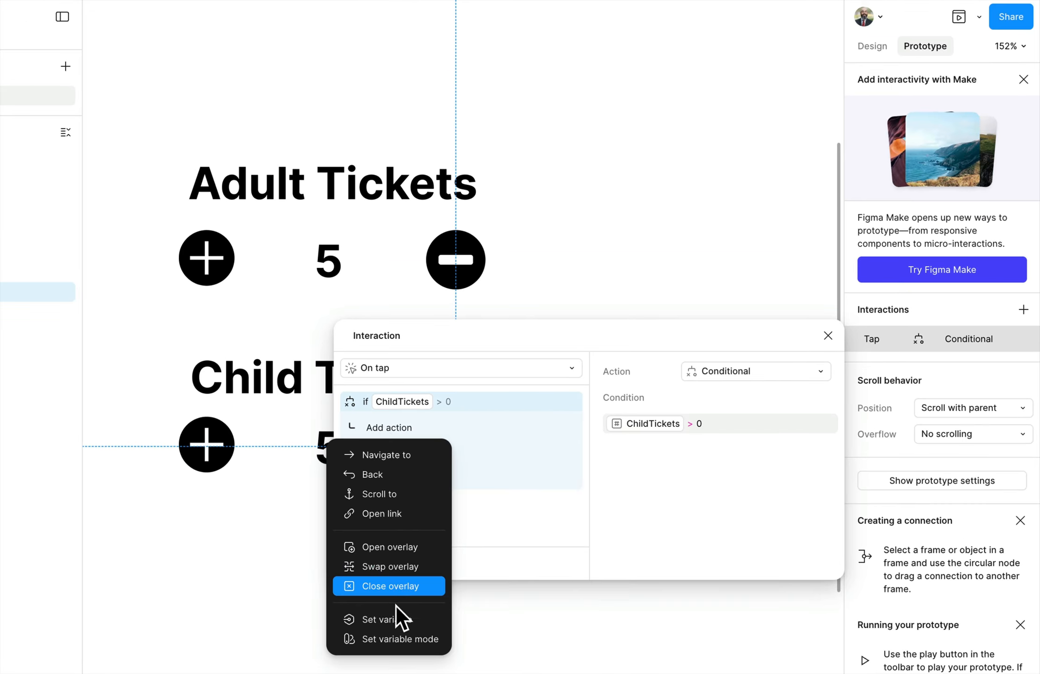
click(389, 621)
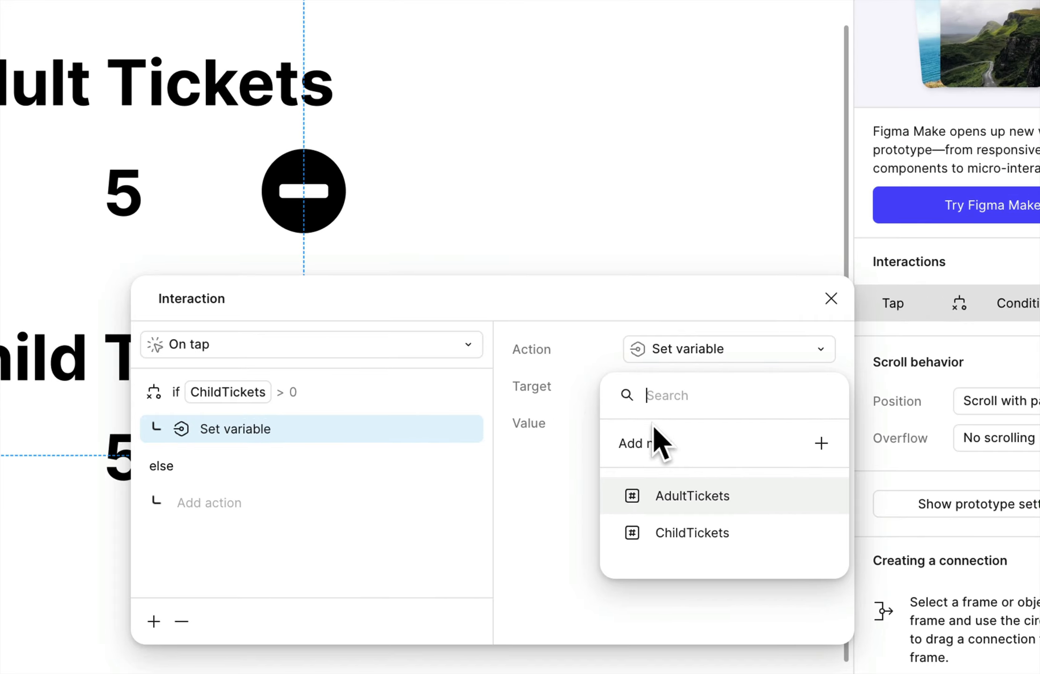
click(692, 536)
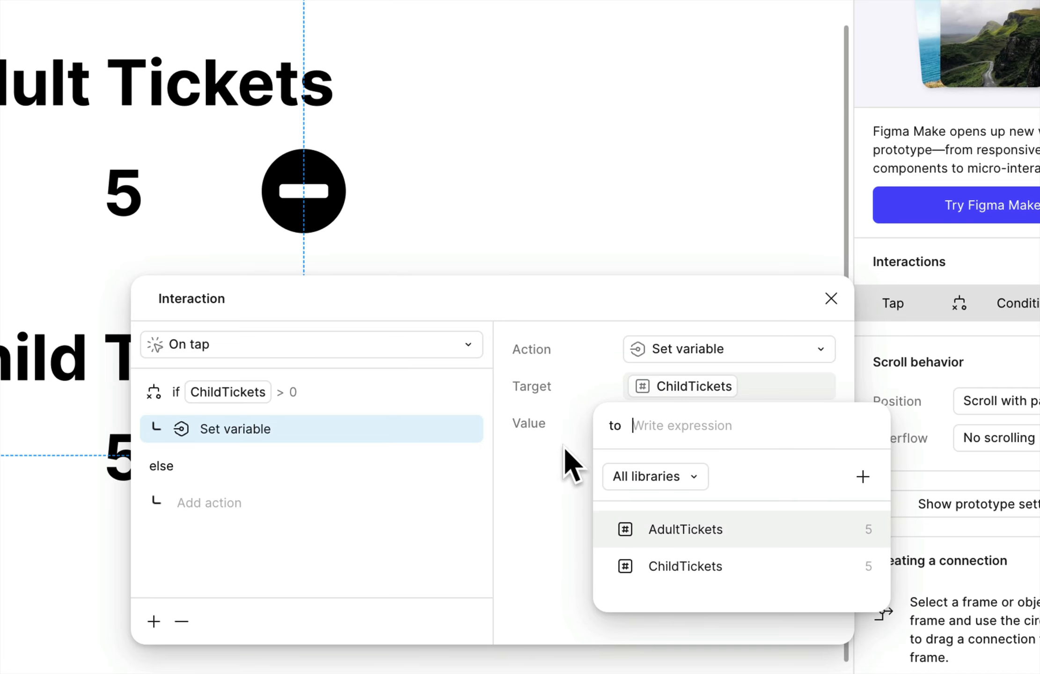
click(677, 566)
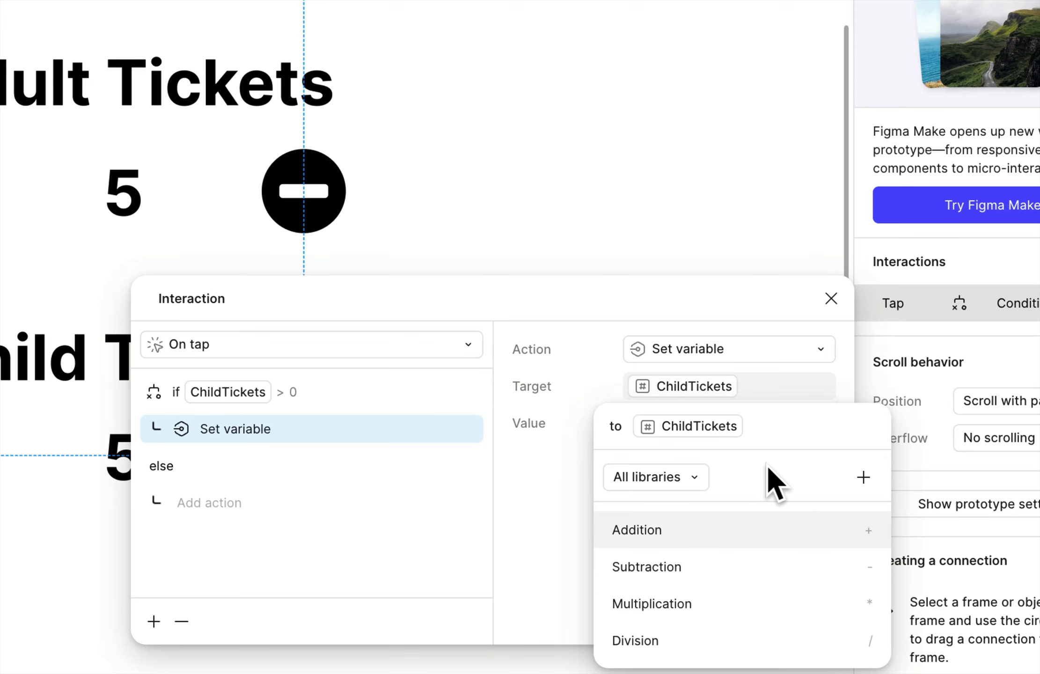
text(-1)
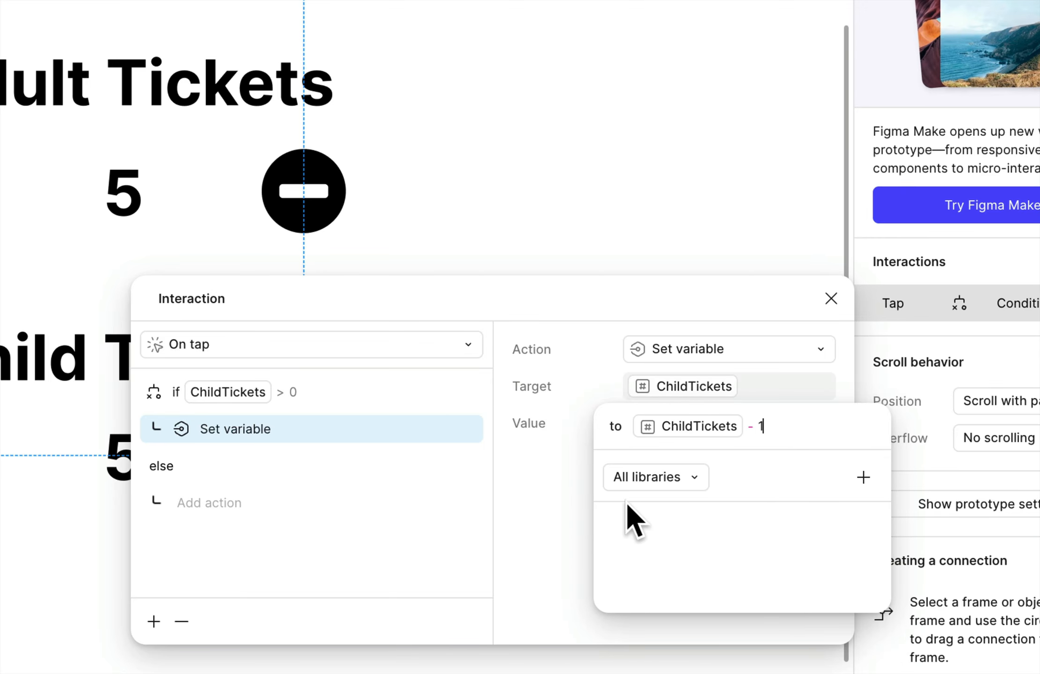
click(580, 508)
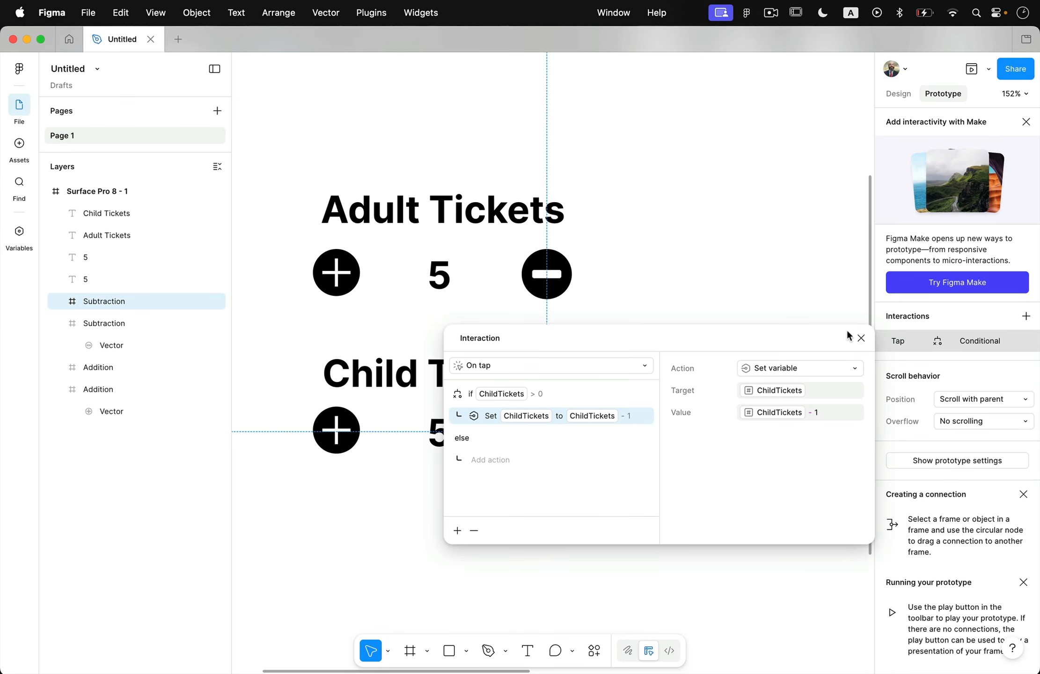
click(831, 298)
click(686, 187)
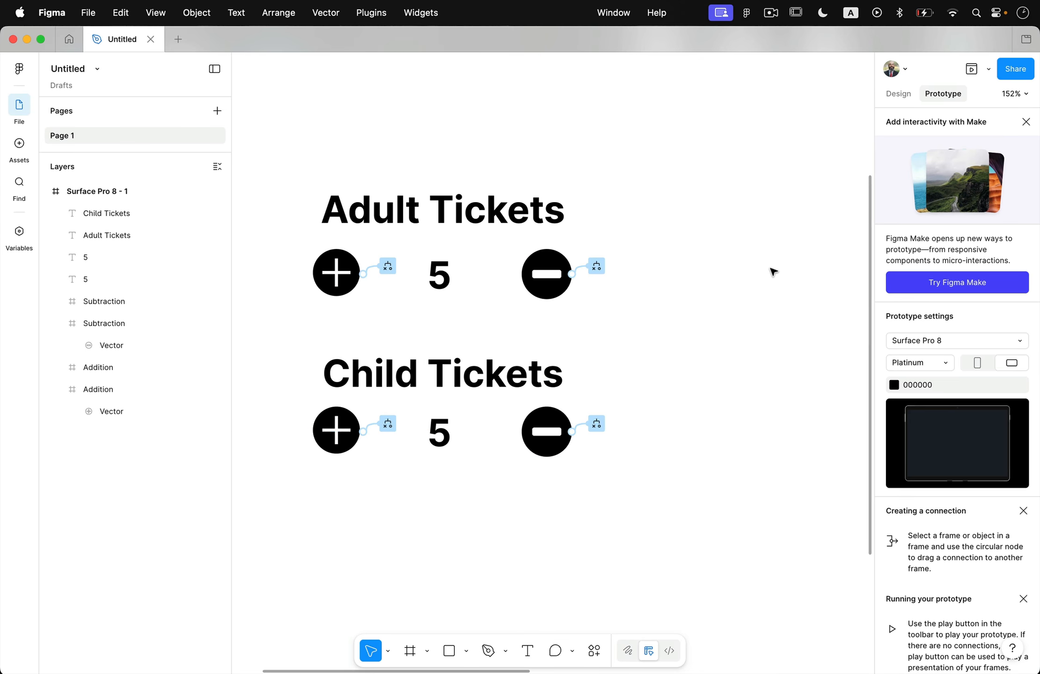
Preview the prototype and test the plus and minus buttons of the Adult Tickets and Child Tickets rows
click(971, 70)
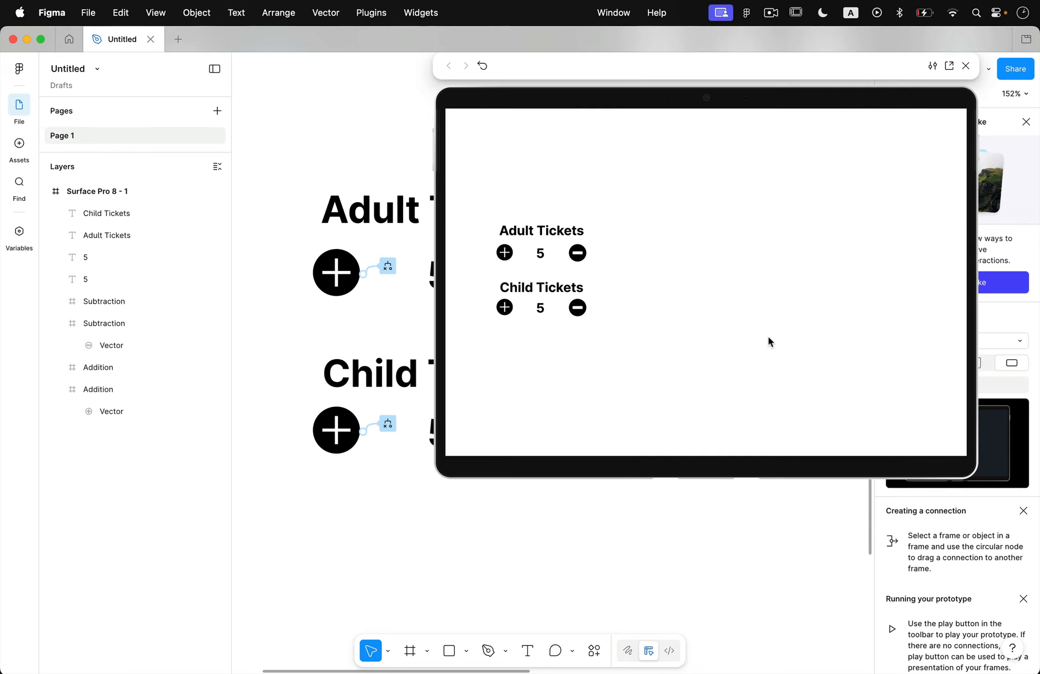
click(577, 307)
click(577, 308)
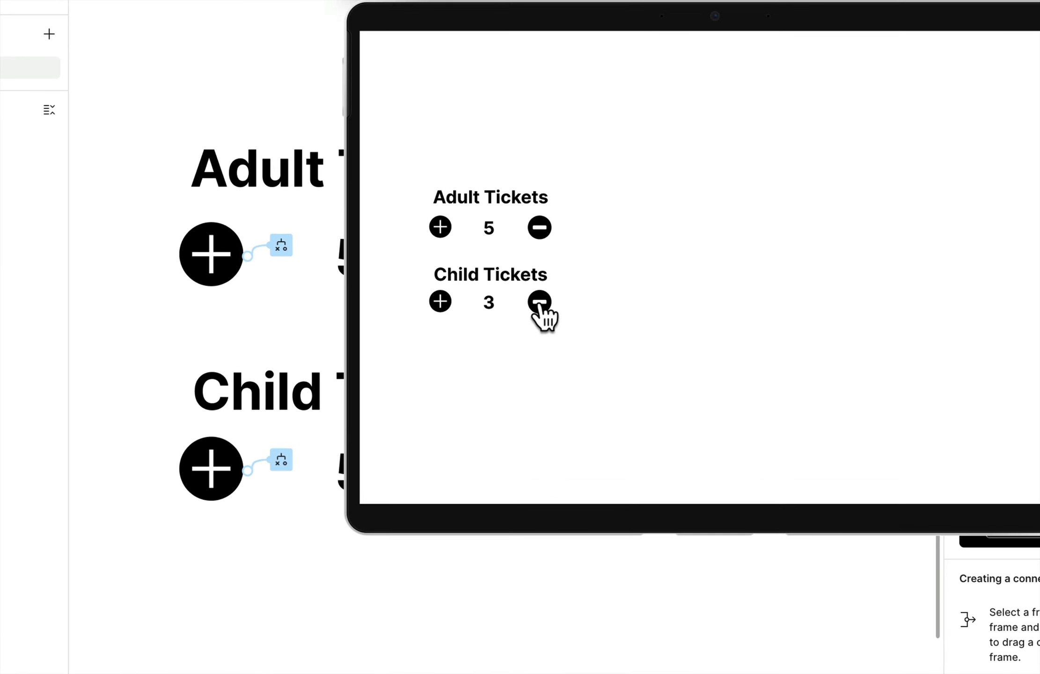
click(439, 302)
click(439, 302)
click(441, 302)
click(440, 302)
click(441, 227)
click(440, 227)
click(440, 227)
click(440, 227)
click(440, 227)
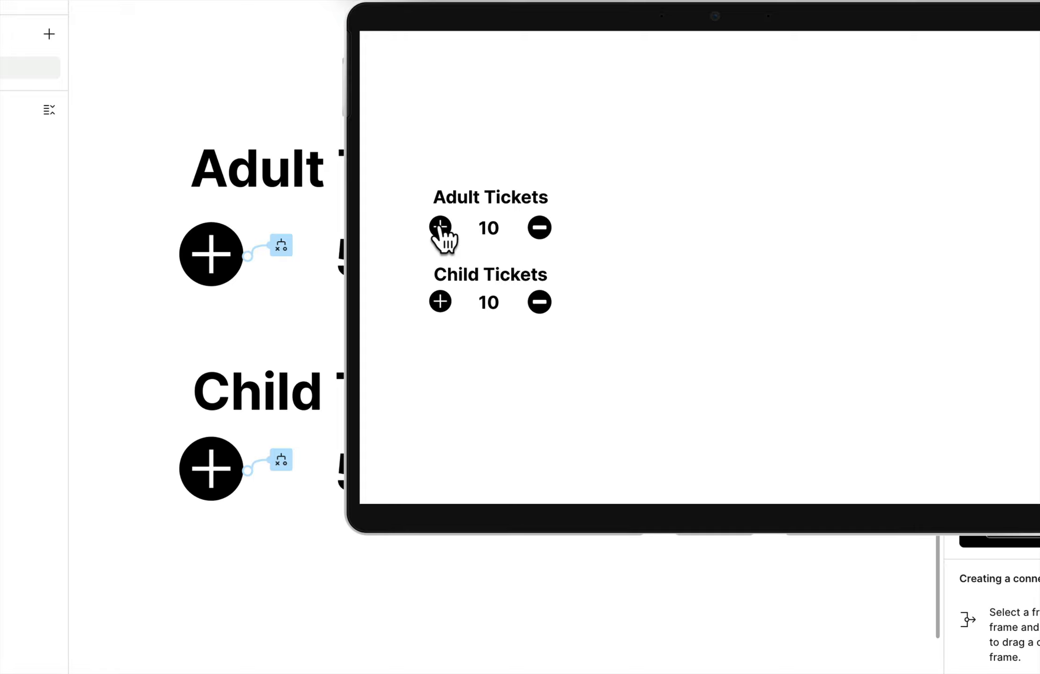
click(540, 228)
click(539, 227)
click(540, 227)
click(540, 302)
click(540, 302)
click(540, 302)
click(440, 302)
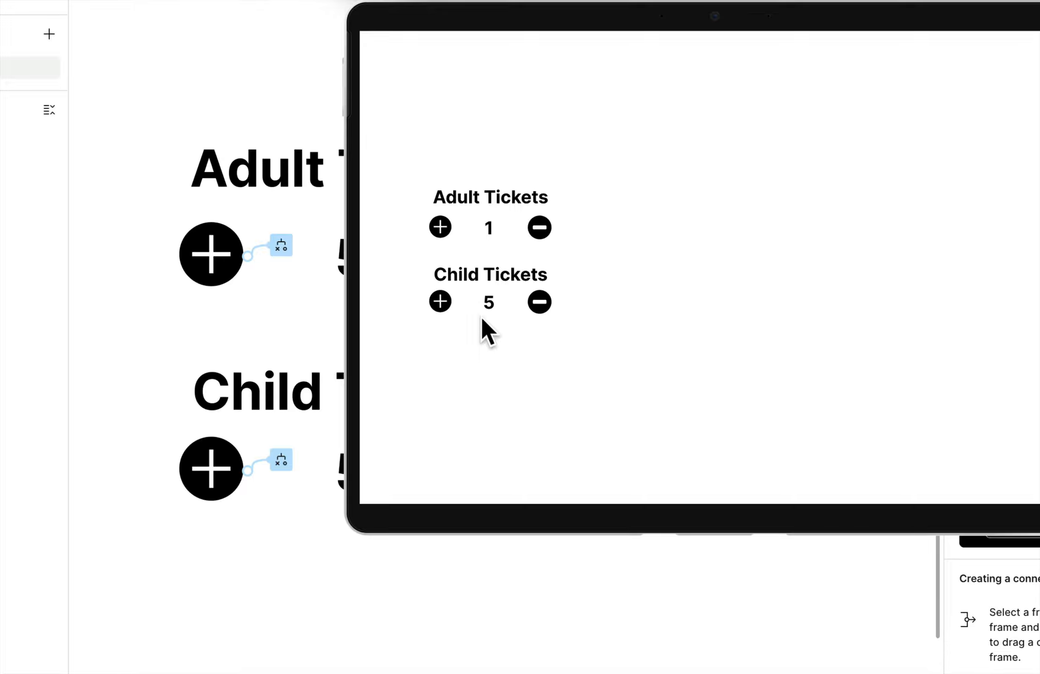